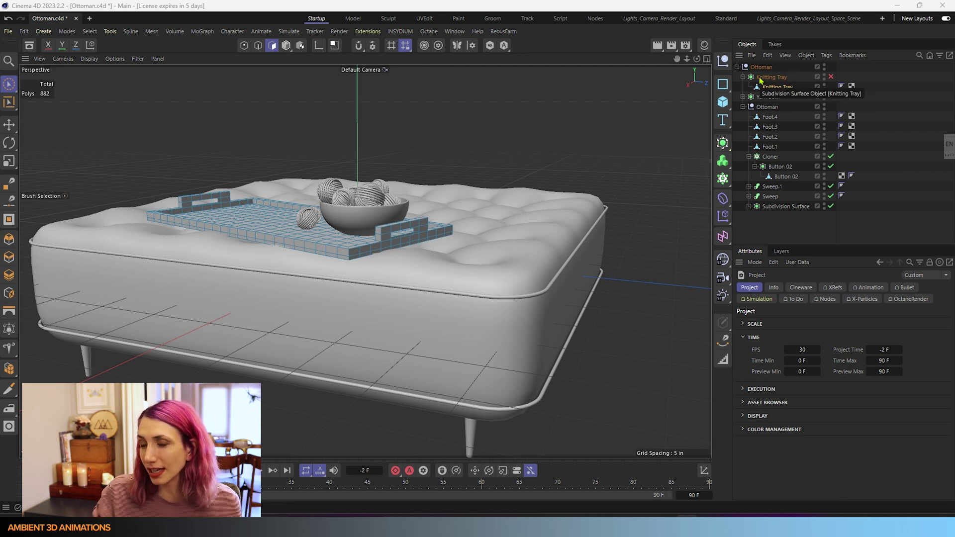
# - Disable the Knitting Tray Subdivision Surface and expand it to reveal its child mesh
pyautogui.click(831, 77)
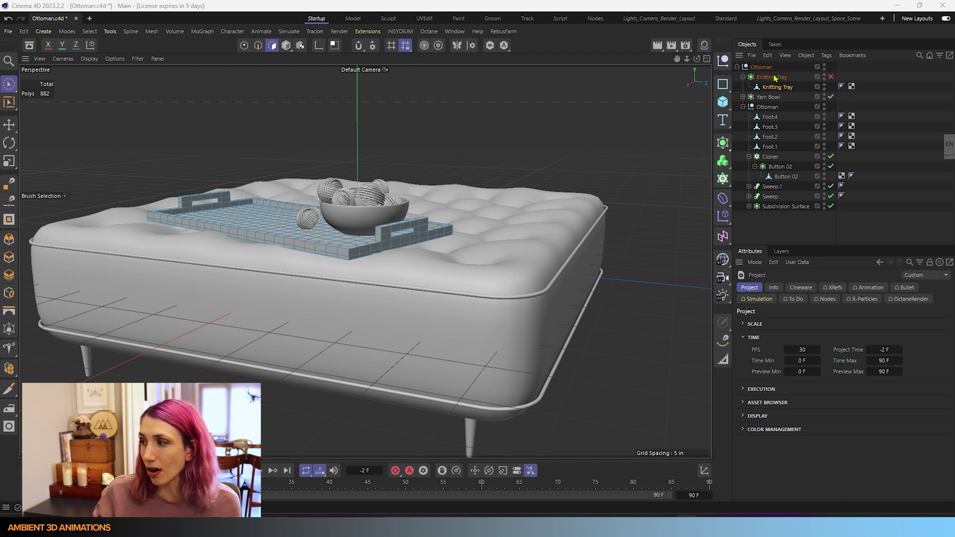
pyautogui.click(742, 78)
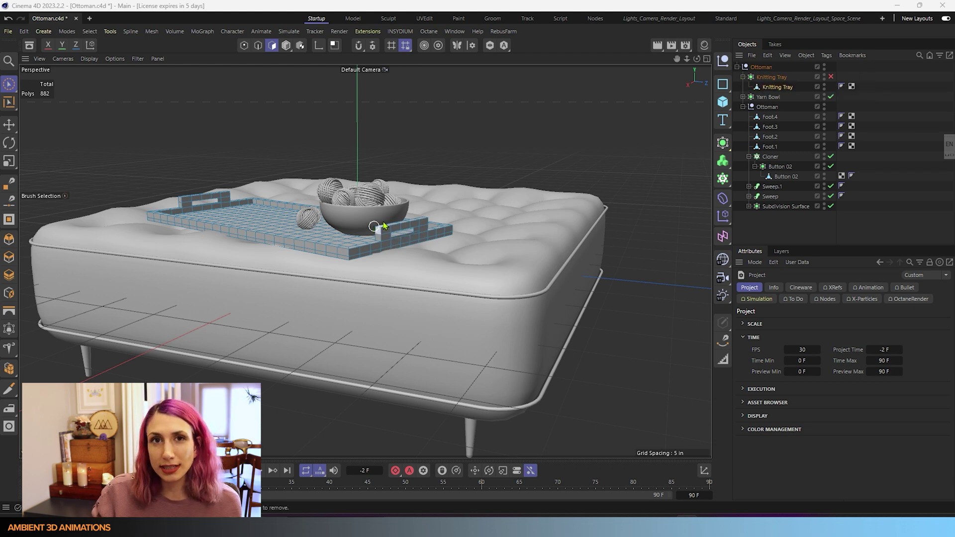
pyautogui.scroll(2, 403, 216)
pyautogui.scroll(2, 411, 207)
pyautogui.scroll(2, 422, 260)
pyautogui.scroll(3, 433, 265)
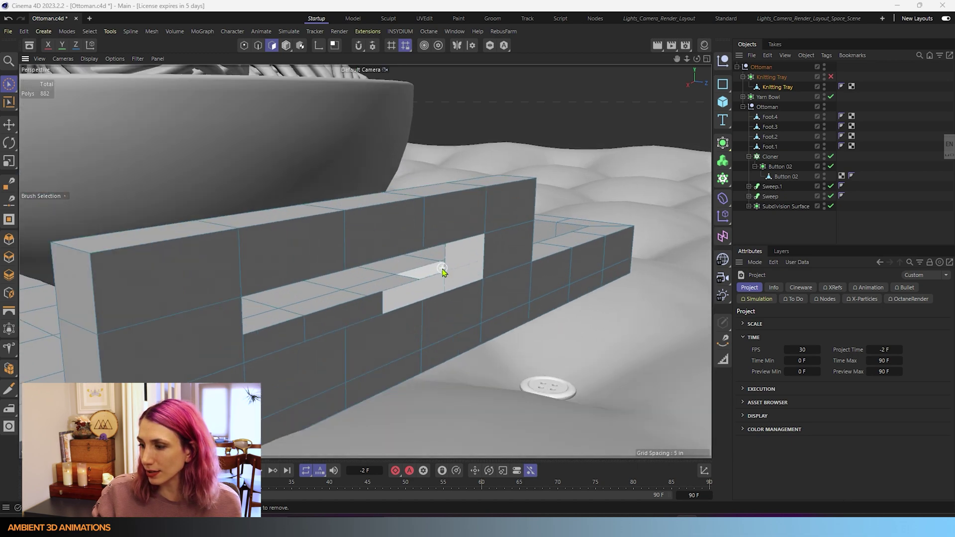
pyautogui.scroll(2, 418, 298)
pyautogui.scroll(2, 418, 284)
pyautogui.scroll(-2, 429, 270)
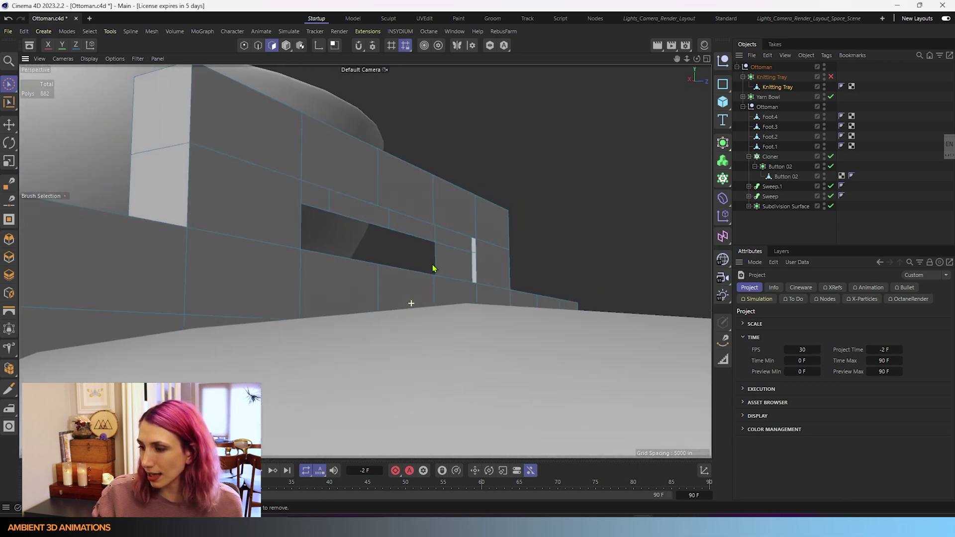
pyautogui.scroll(-2, 433, 273)
pyautogui.keyDown('alt'); pyautogui.moveTo(433, 275); pyautogui.dragTo(399, 322); pyautogui.keyUp('alt')
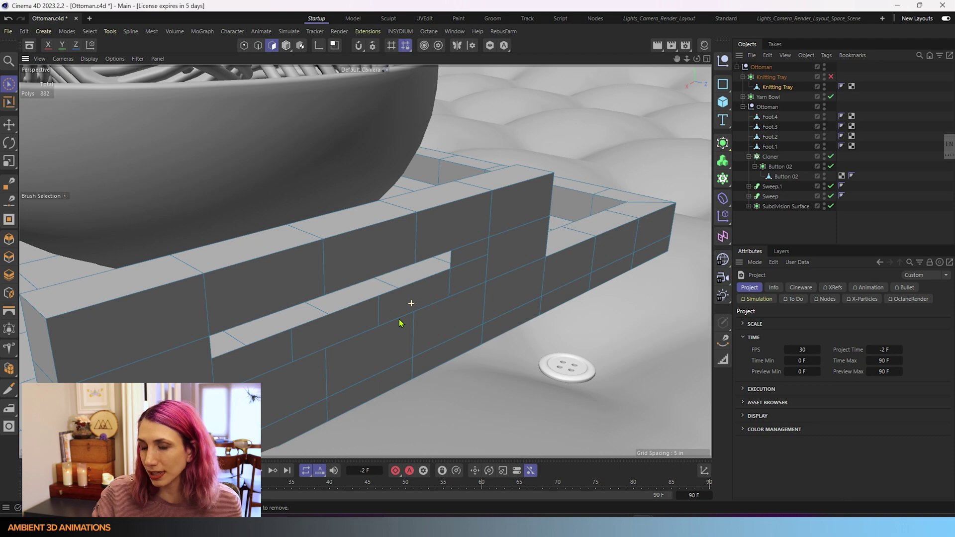
pyautogui.scroll(-2, 418, 315)
pyautogui.scroll(-2, 411, 316)
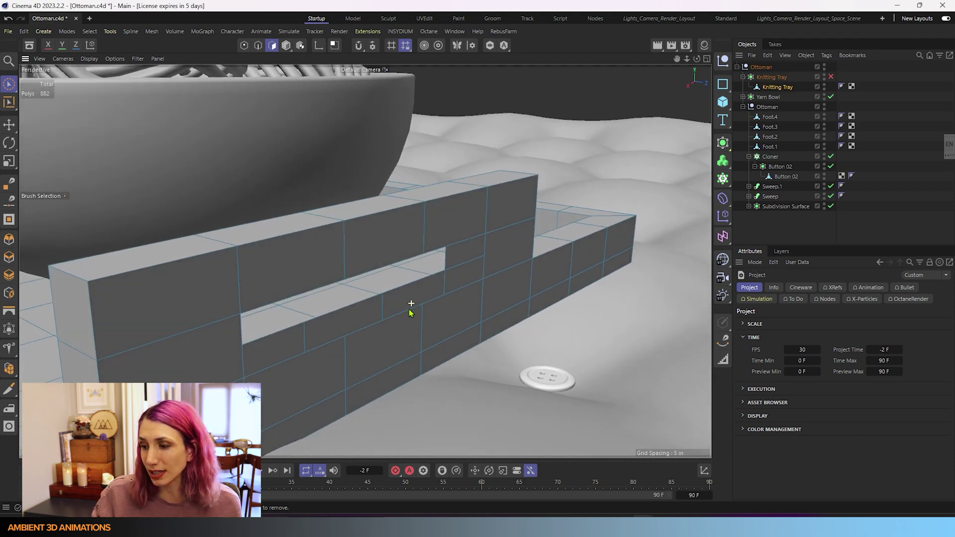
pyautogui.scroll(-3, 395, 309)
pyautogui.scroll(-2, 395, 309)
pyautogui.scroll(3, 207, 228)
pyautogui.scroll(2, 241, 263)
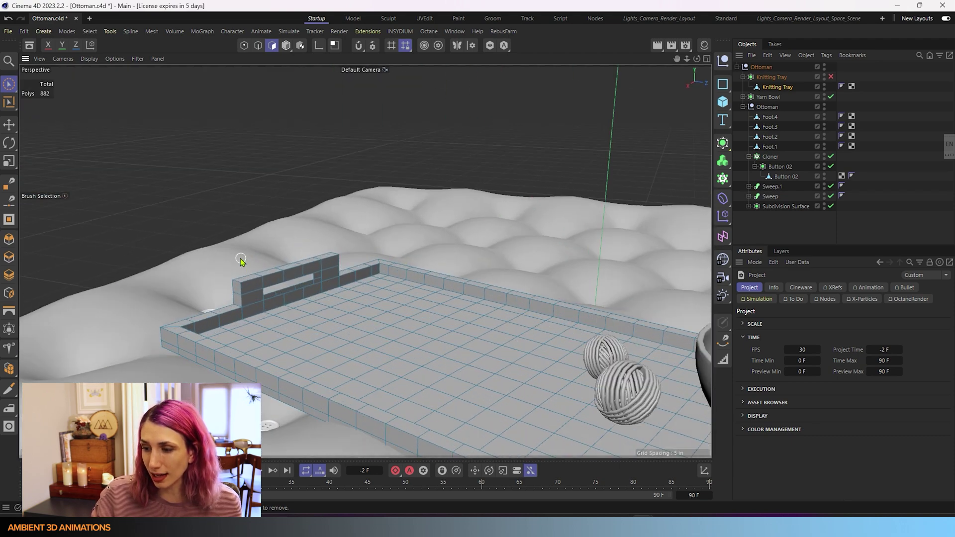
pyautogui.scroll(2, 284, 276)
pyautogui.scroll(2, 290, 269)
pyautogui.scroll(2, 289, 270)
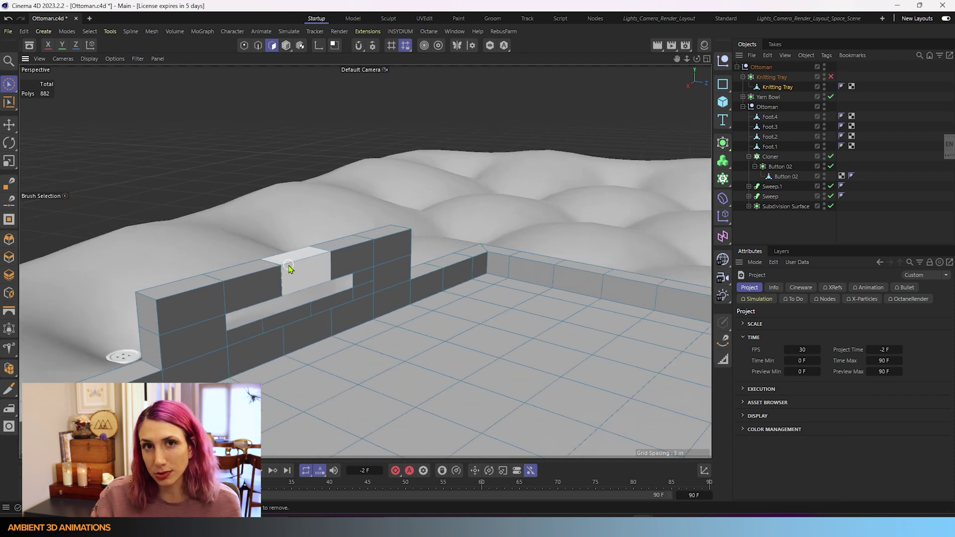
pyautogui.scroll(2, 299, 314)
pyautogui.keyDown('alt'); pyautogui.moveTo(295, 321); pyautogui.dragTo(269, 326); pyautogui.keyUp('alt')
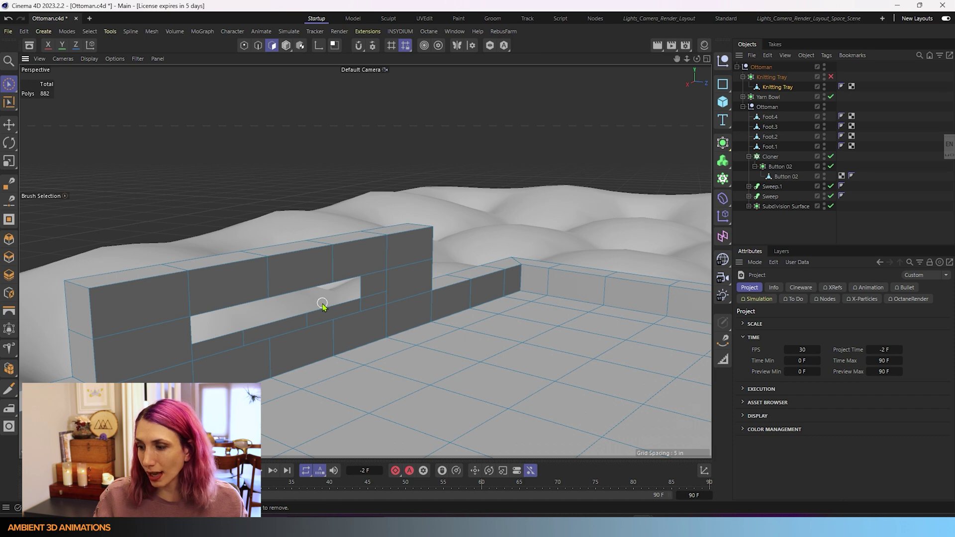
# - Loop-select the border edges around the tray handle opening in Edges mode
pyautogui.press('u')
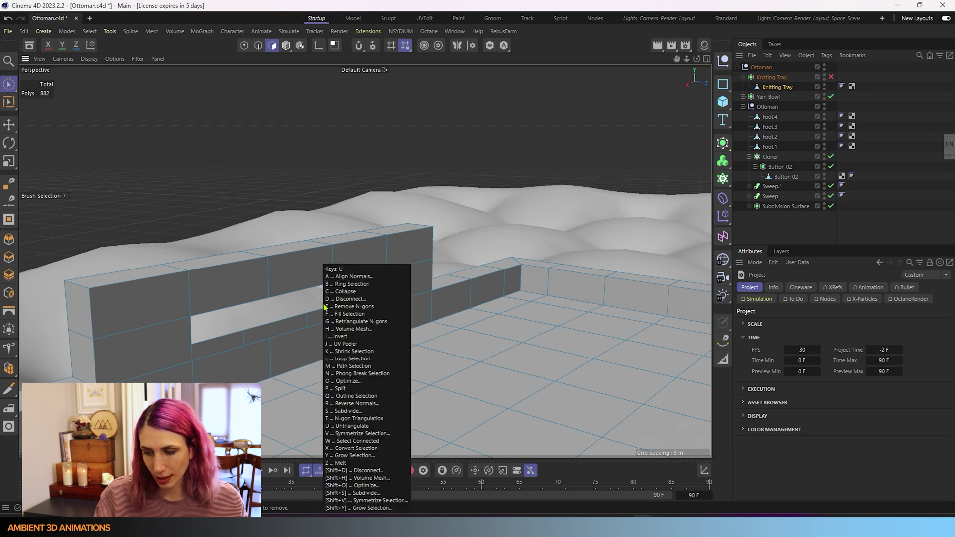
pyautogui.press('l')
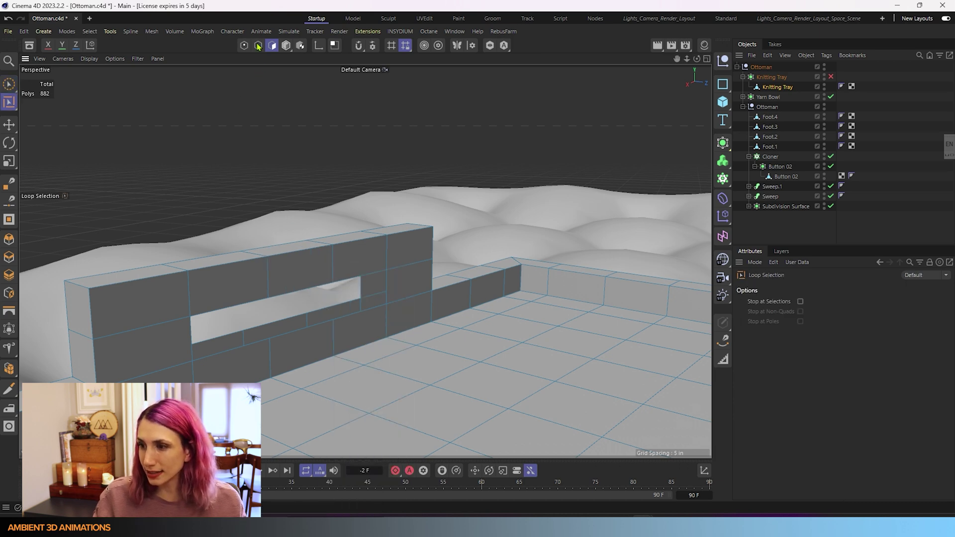
pyautogui.click(258, 47)
pyautogui.click(341, 318)
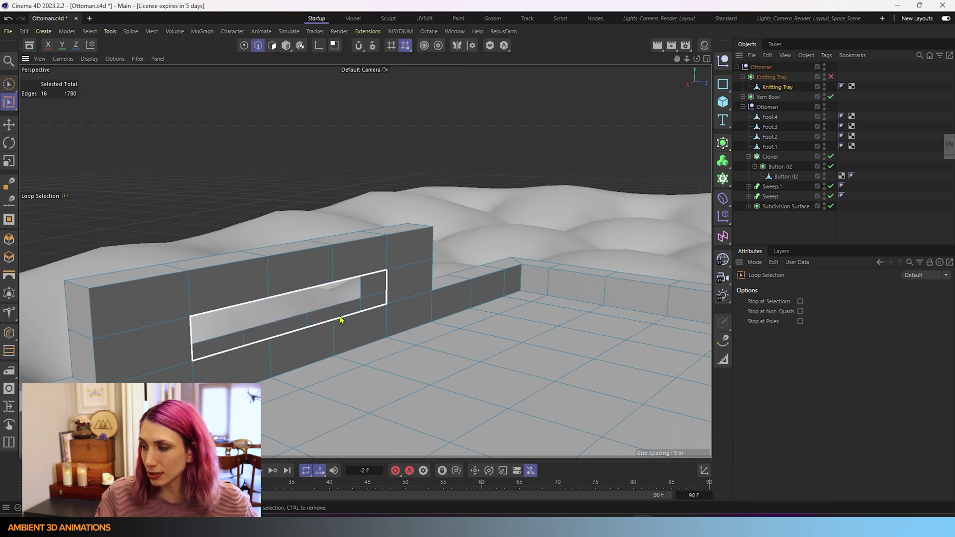
pyautogui.click(340, 319)
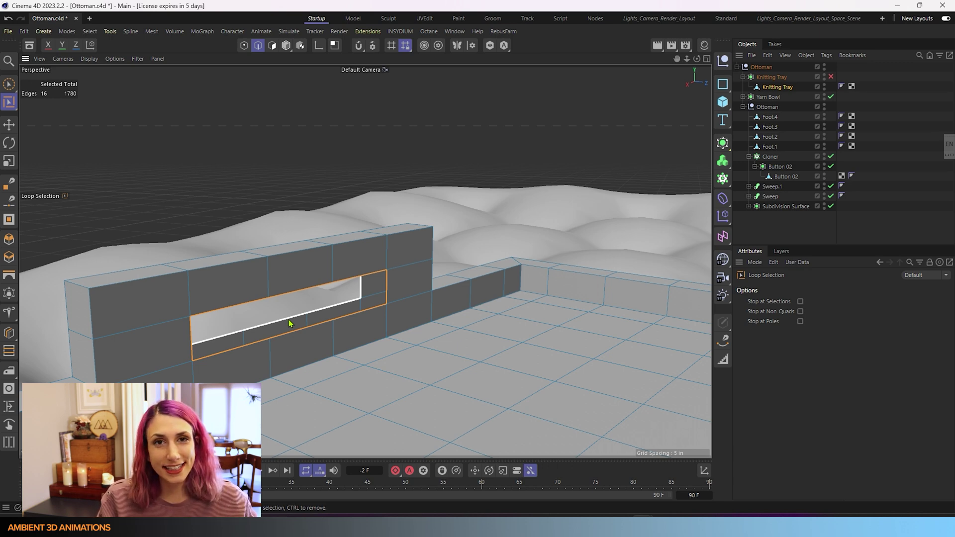
# - Try a Stitch and Sew across the handle opening, undo it, and turn off Create N-gons
pyautogui.press('m')
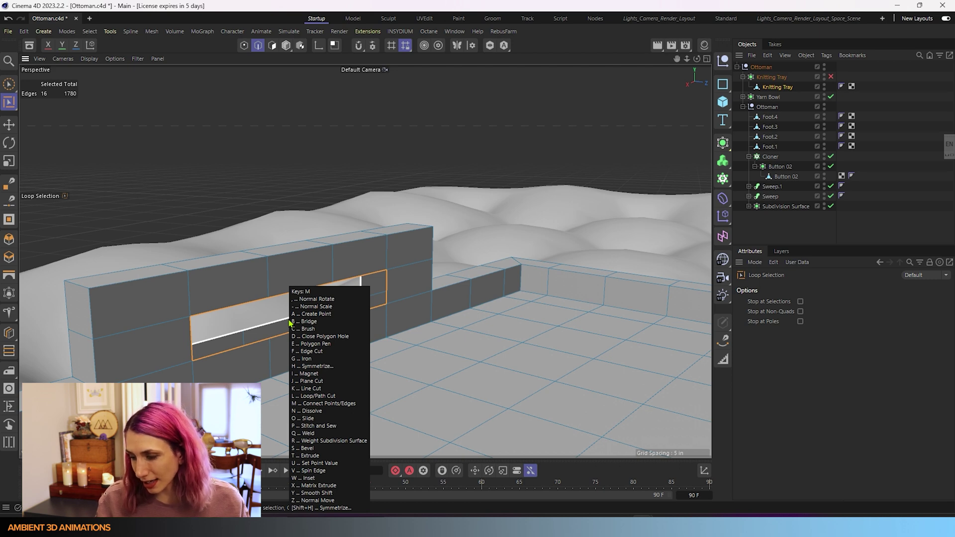
pyautogui.press('p')
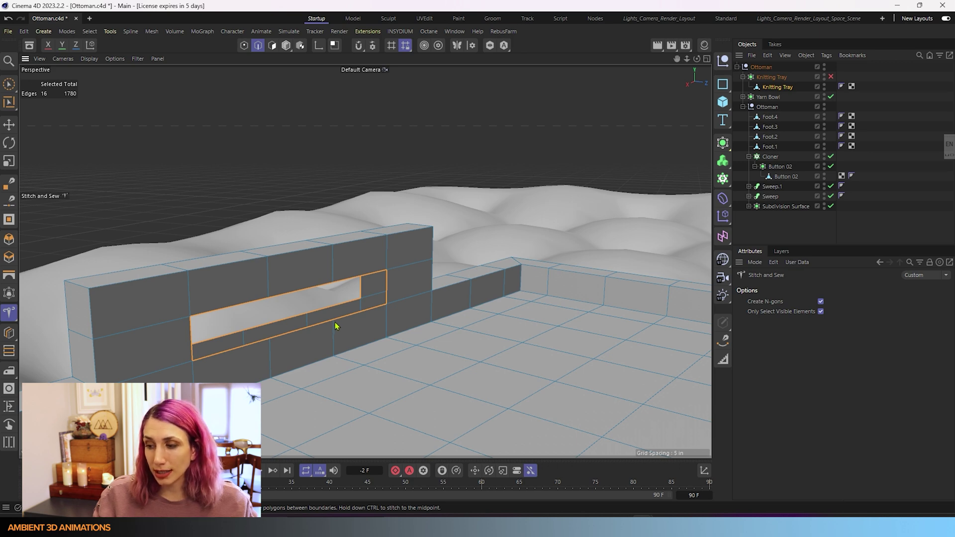
pyautogui.moveTo(332, 320)
pyautogui.mouseDown()
pyautogui.moveTo(309, 319)
pyautogui.moveTo(338, 324)
pyautogui.mouseUp()
pyautogui.hotkey('ctrl', 'z')
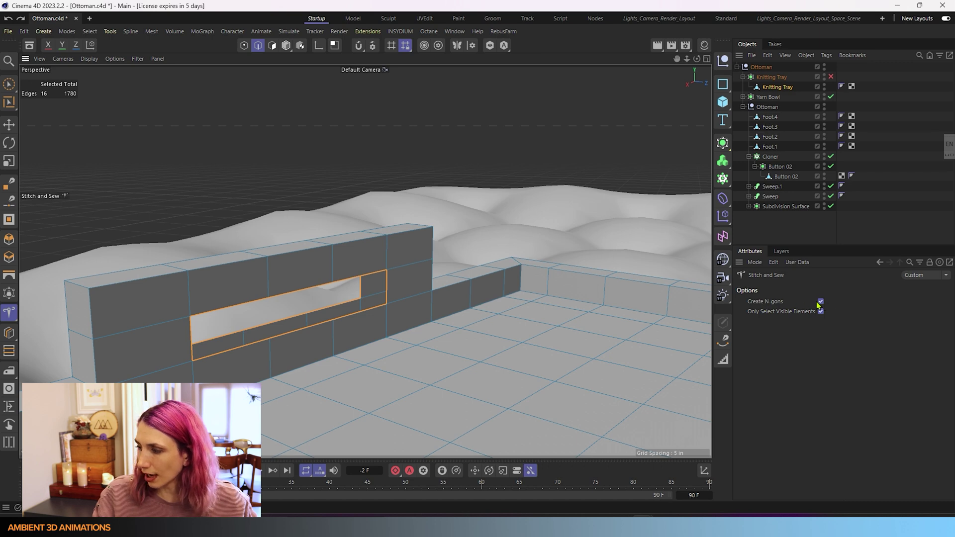
pyautogui.click(821, 302)
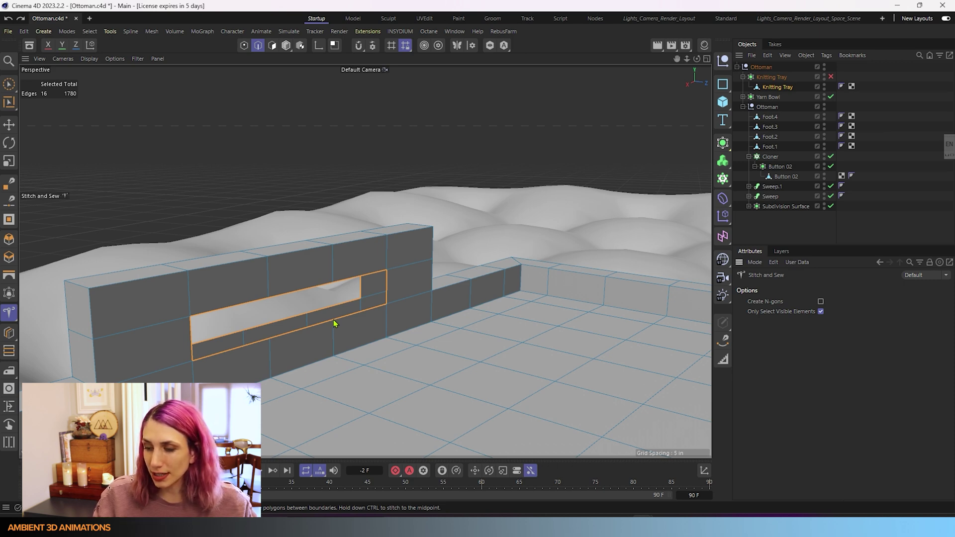
# - Sew the handle opening's lower boundary edge to the opposite edge with Stitch and Sew
pyautogui.moveTo(332, 320); pyautogui.dragTo(307, 318)
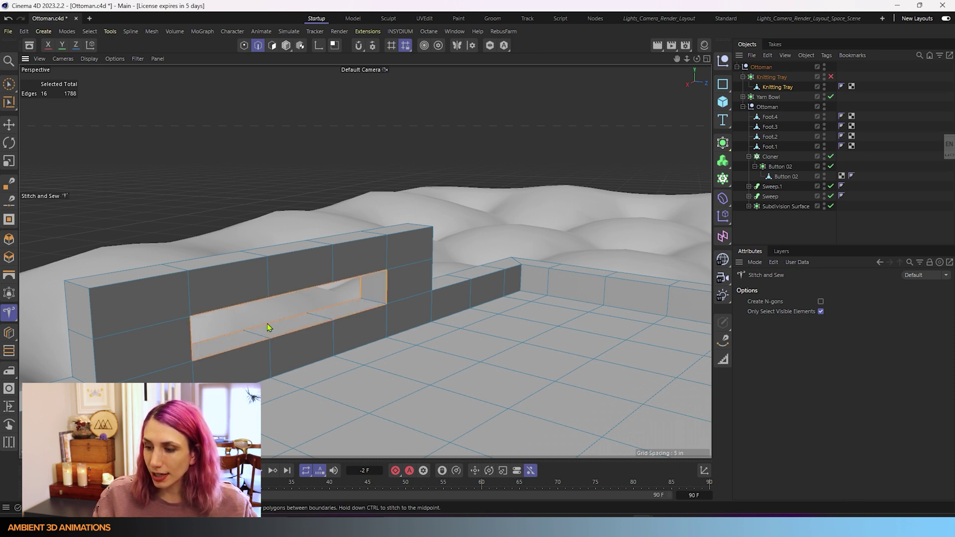
pyautogui.scroll(2, 261, 323)
pyautogui.scroll(2, 259, 321)
pyautogui.scroll(2, 261, 321)
pyautogui.scroll(2, 267, 319)
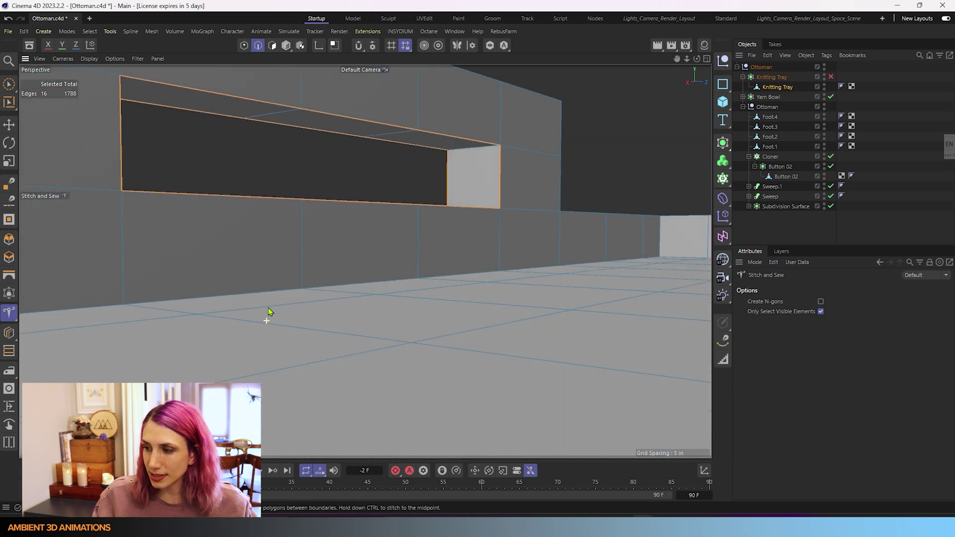
pyautogui.scroll(-2, 257, 317)
pyautogui.scroll(1, 253, 322)
pyautogui.scroll(1, 262, 321)
pyautogui.scroll(-3, 264, 321)
pyautogui.scroll(-1, 256, 334)
pyautogui.scroll(-1, 270, 350)
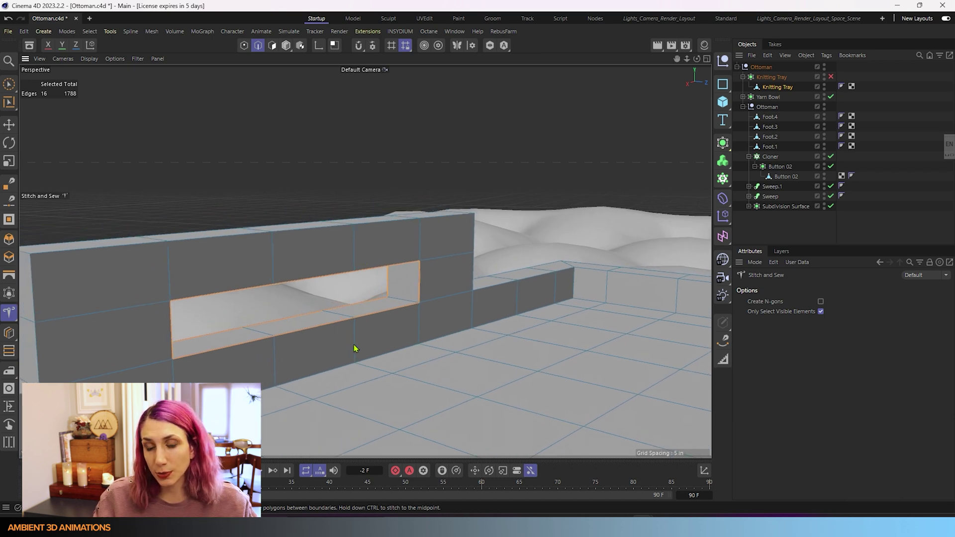
# - Undo and redo trial stitches across the handle opening, orbiting to inspect them
pyautogui.click(363, 316)
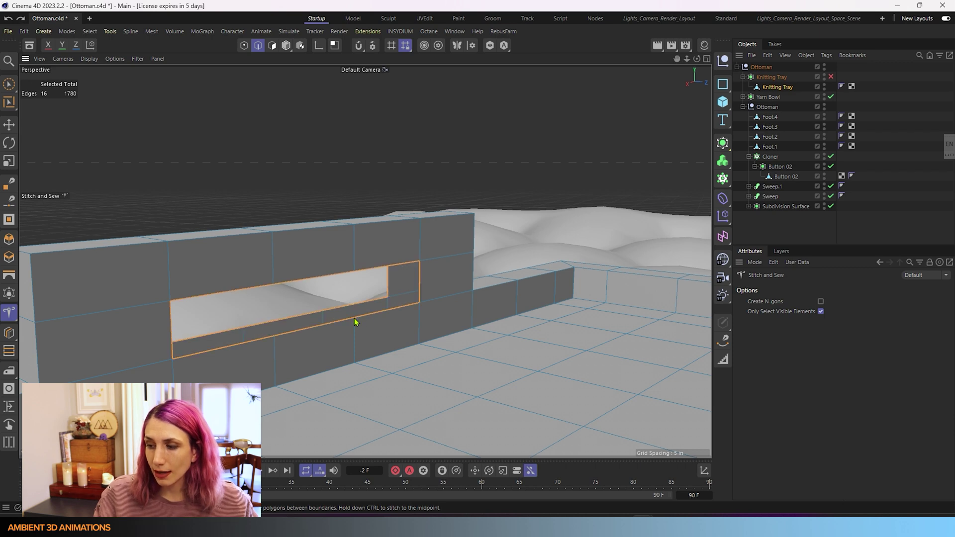
pyautogui.moveTo(355, 322); pyautogui.dragTo(332, 319)
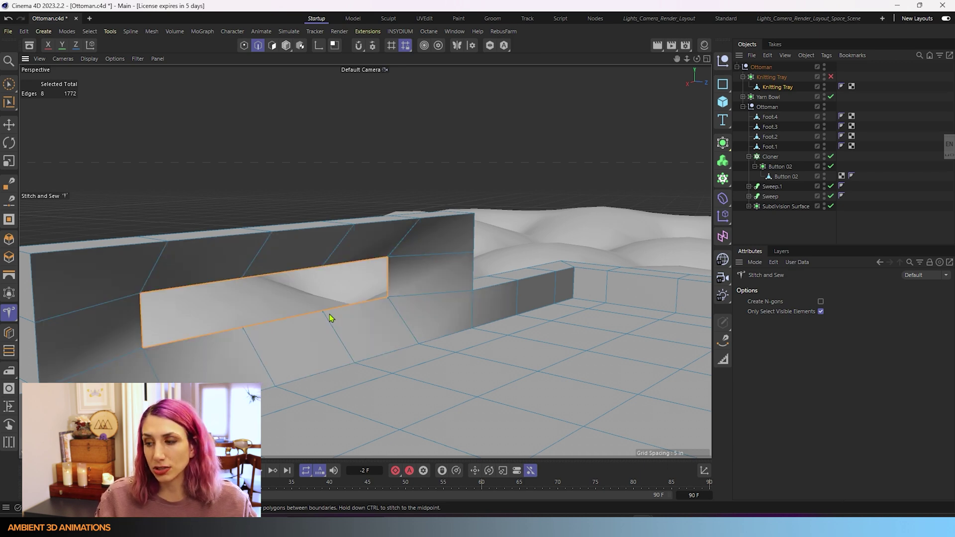
pyautogui.moveTo(330, 319)
pyautogui.keyDown('alt'); pyautogui.mouseDown()
pyautogui.moveTo(242, 349)
pyautogui.moveTo(344, 332)
pyautogui.moveTo(262, 331)
pyautogui.moveTo(200, 354)
pyautogui.mouseUp(); pyautogui.keyUp('alt')
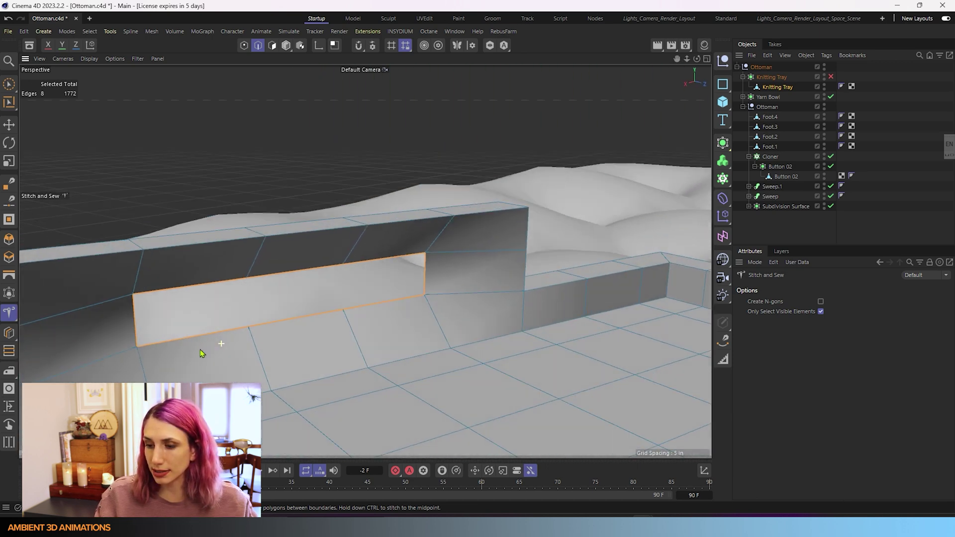
pyautogui.click(295, 353)
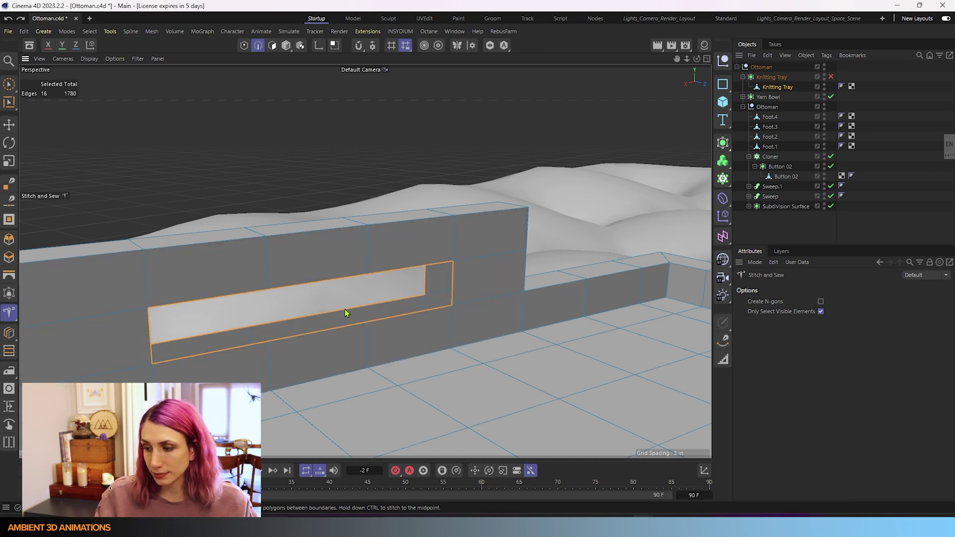
pyautogui.moveTo(345, 309)
pyautogui.mouseDown()
pyautogui.moveTo(483, 357)
pyautogui.moveTo(386, 366)
pyautogui.moveTo(245, 358)
pyautogui.moveTo(358, 351)
pyautogui.moveTo(234, 356)
pyautogui.mouseUp()
pyautogui.click(374, 342)
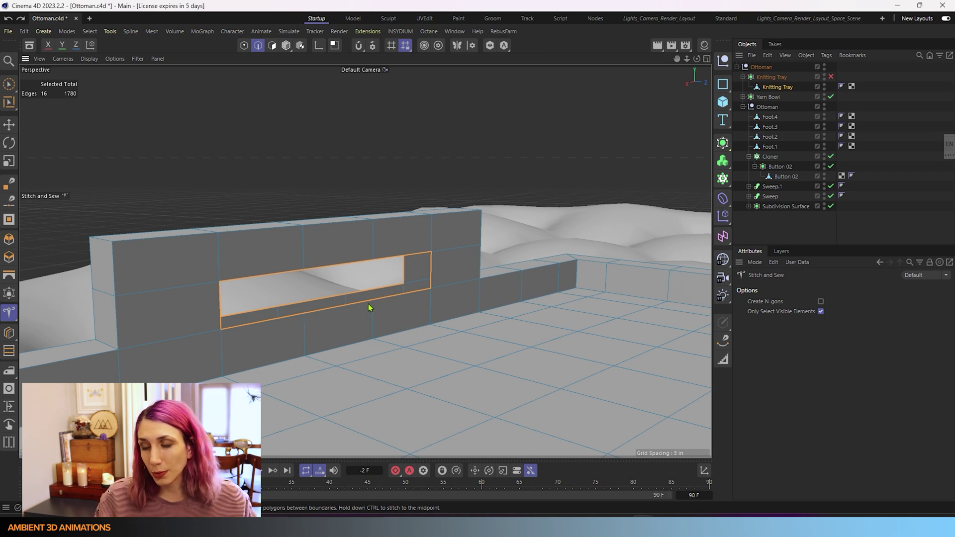
pyautogui.moveTo(374, 302); pyautogui.dragTo(347, 300)
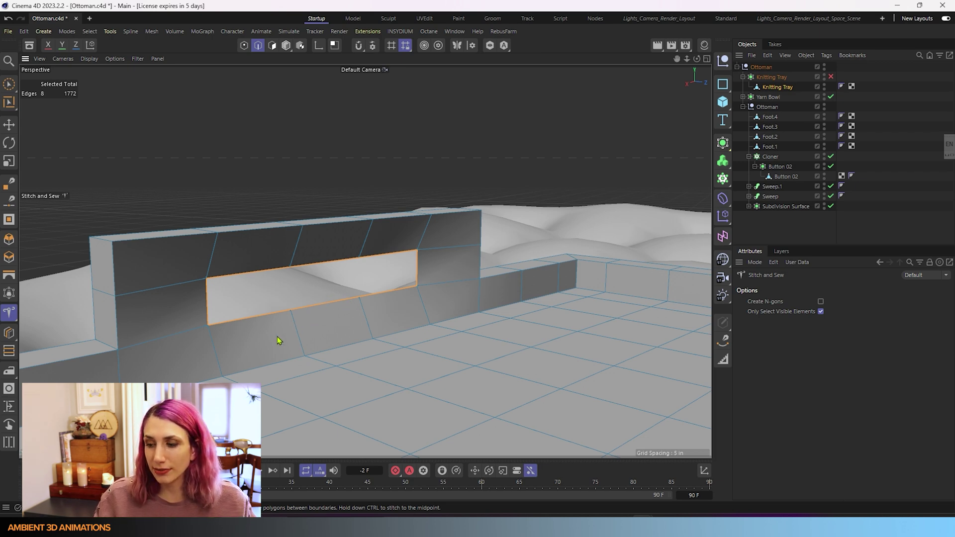
pyautogui.moveTo(274, 341)
pyautogui.keyDown('alt'); pyautogui.mouseDown()
pyautogui.moveTo(384, 359)
pyautogui.moveTo(263, 344)
pyautogui.mouseUp(); pyautogui.keyUp('alt')
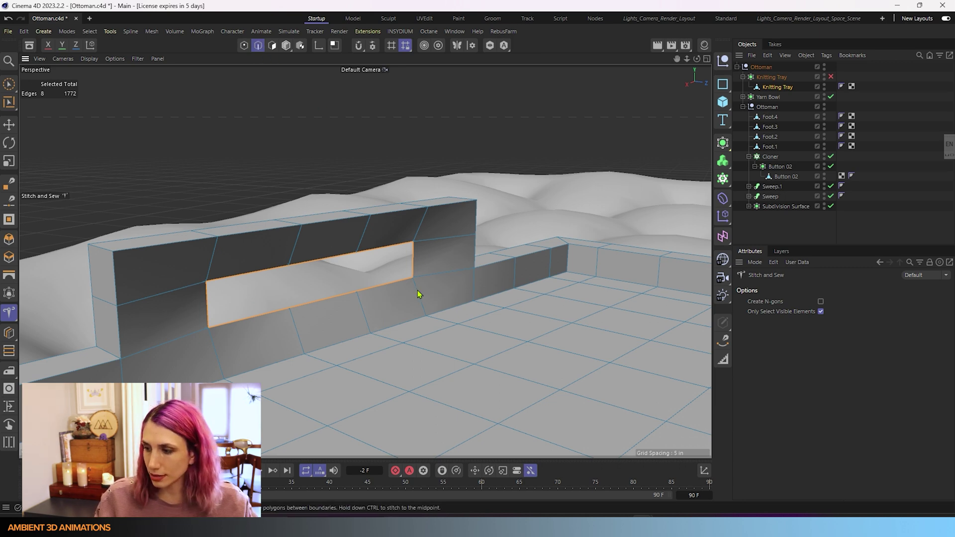
# - Restore the hole's edge ring, enable Create N-gons, and bridge the rings with faces
pyautogui.hotkey('ctrl', 'z')
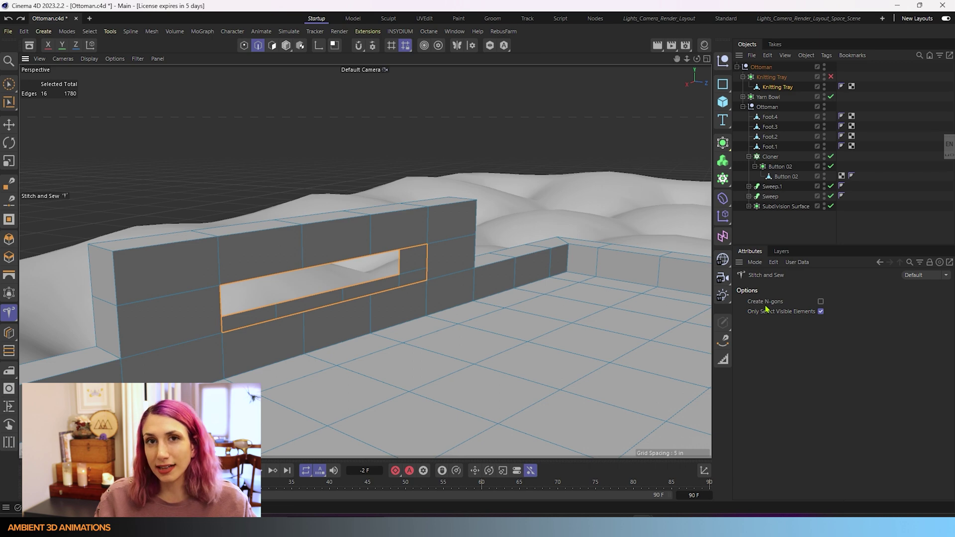
pyautogui.click(821, 302)
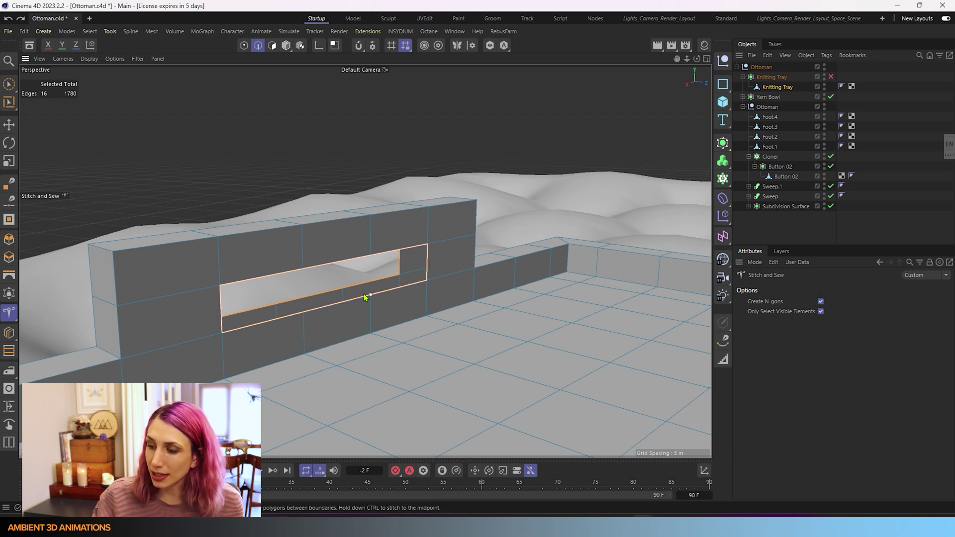
pyautogui.moveTo(354, 295); pyautogui.dragTo(355, 295)
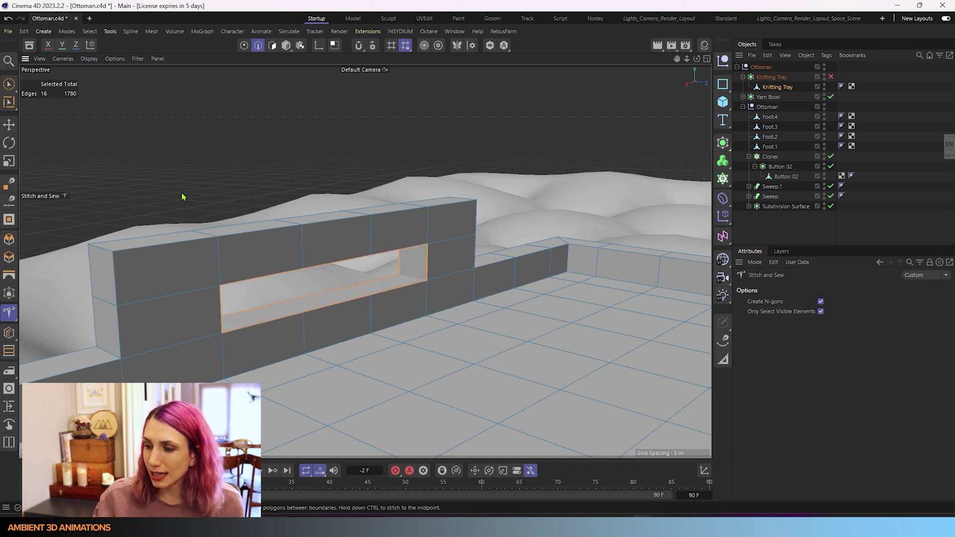
# - Brush-select the faces lining the wall's hole in Polygon mode and delete them
pyautogui.click(9, 85)
pyautogui.click(272, 45)
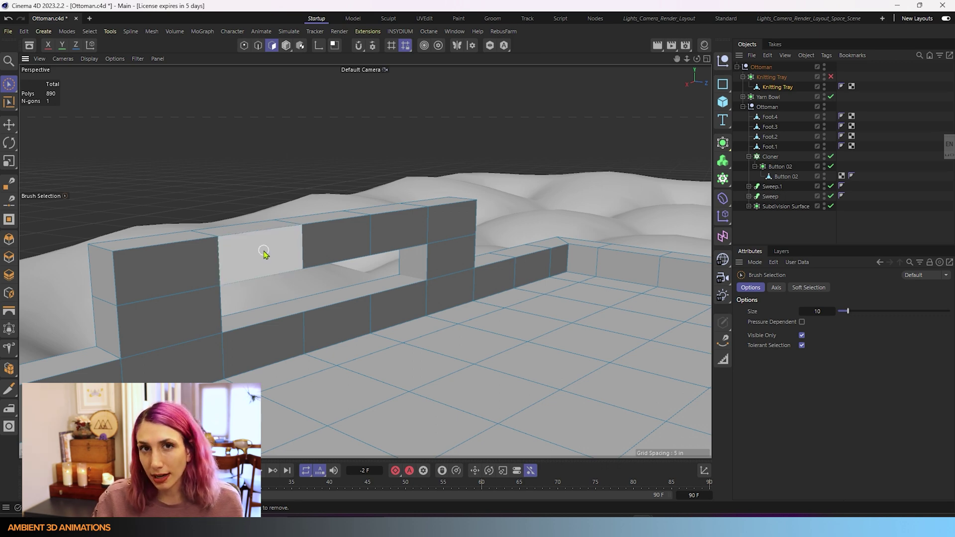
pyautogui.moveTo(263, 254)
pyautogui.keyDown('alt'); pyautogui.mouseDown()
pyautogui.moveTo(431, 258)
pyautogui.moveTo(371, 283)
pyautogui.mouseUp(); pyautogui.keyUp('alt')
pyautogui.doubleClick(391, 283)
pyautogui.moveTo(325, 306)
pyautogui.keyDown('alt'); pyautogui.mouseDown()
pyautogui.moveTo(277, 280)
pyautogui.moveTo(438, 322)
pyautogui.moveTo(300, 314)
pyautogui.moveTo(277, 298)
pyautogui.moveTo(311, 316)
pyautogui.moveTo(437, 307)
pyautogui.moveTo(426, 309)
pyautogui.mouseUp(); pyautogui.keyUp('alt')
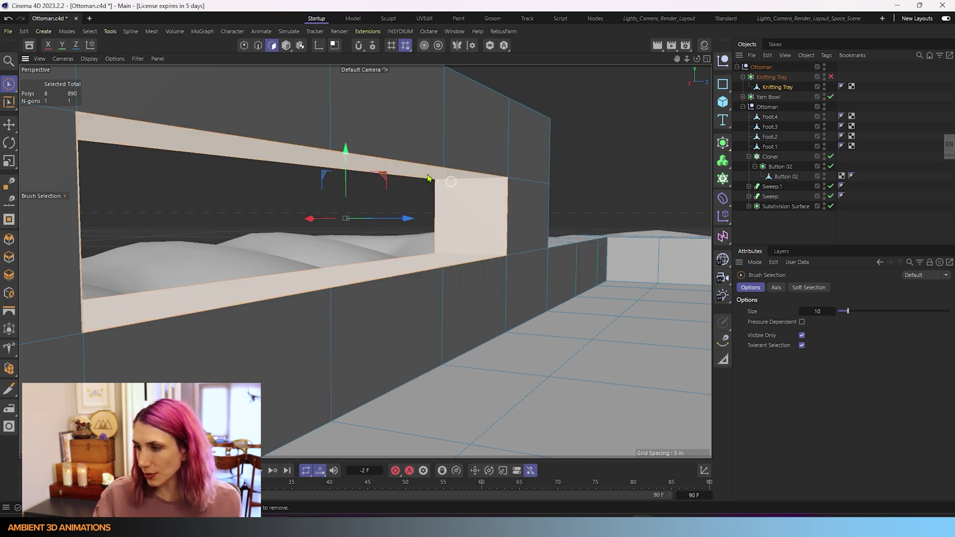
pyautogui.press('Delete')
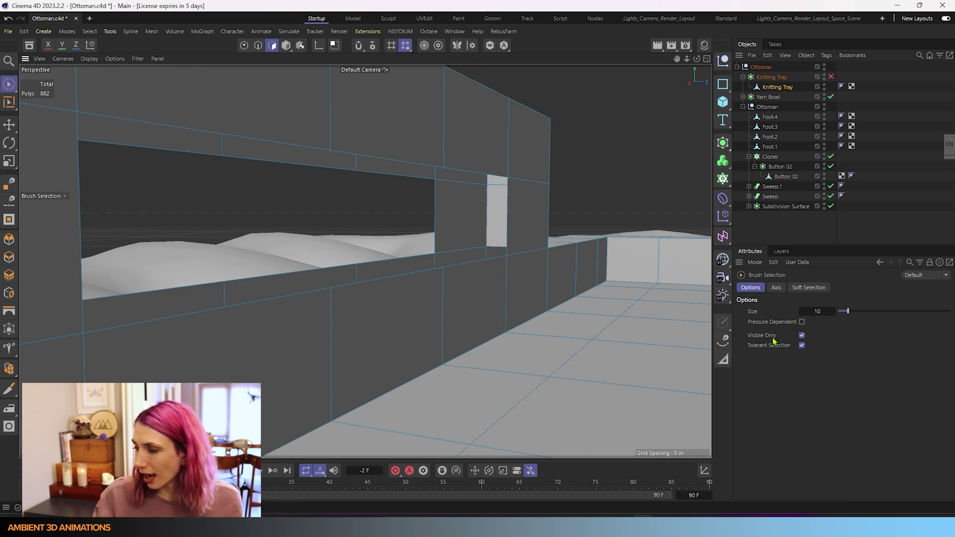
# - Turn Create N-gons off again in the Stitch and Sew options
pyautogui.rightClick(311, 200)
pyautogui.press('m')
pyautogui.press('p')
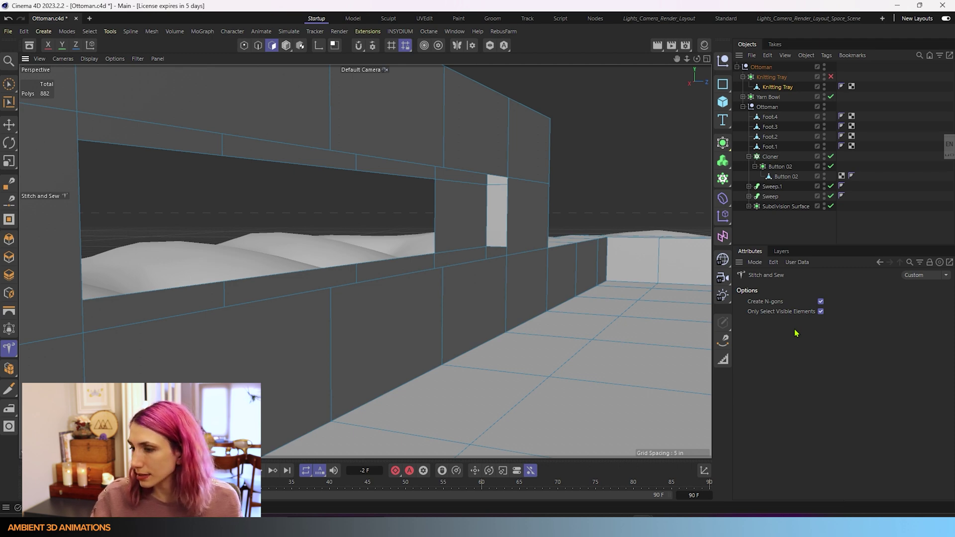
pyautogui.click(821, 301)
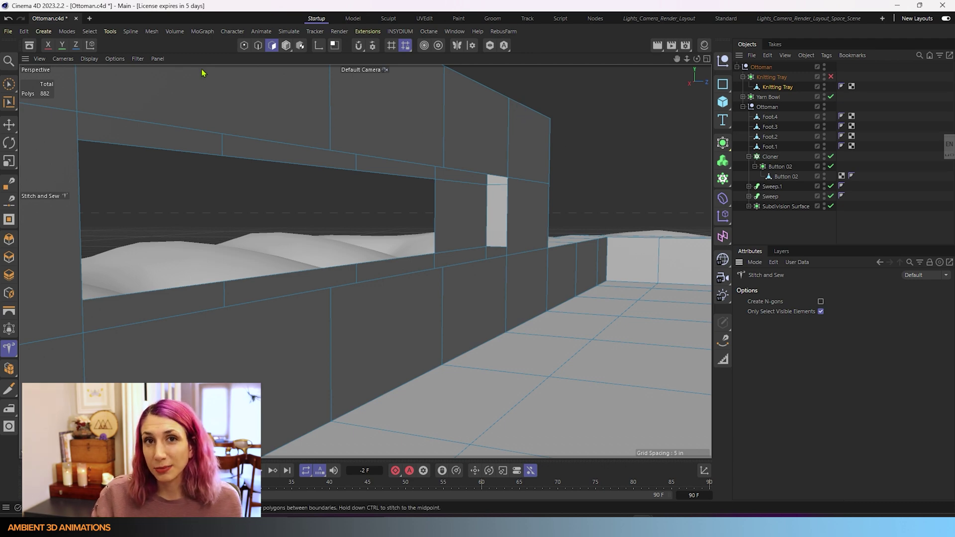
# - Start a new project and add a Plane sized 150 by 150 in
pyautogui.click(89, 18)
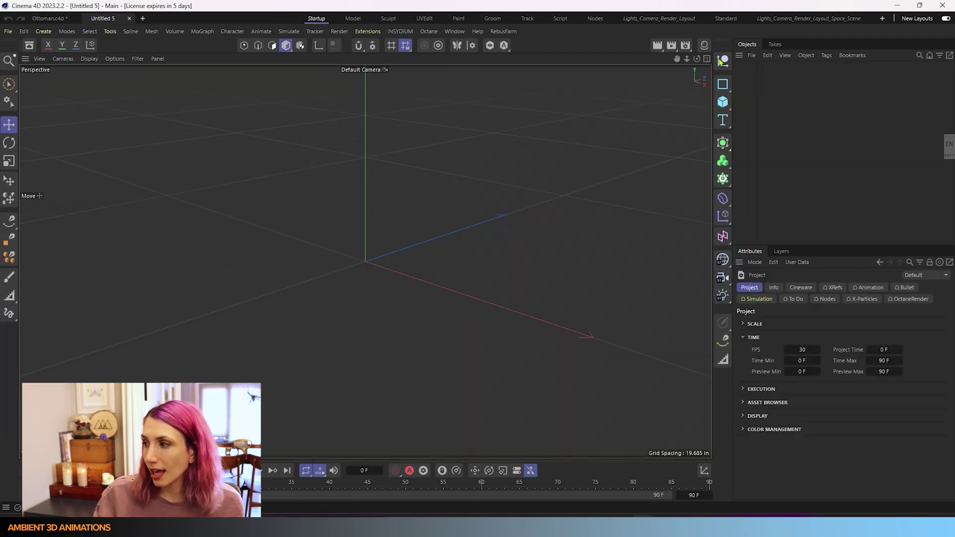
pyautogui.click(724, 102)
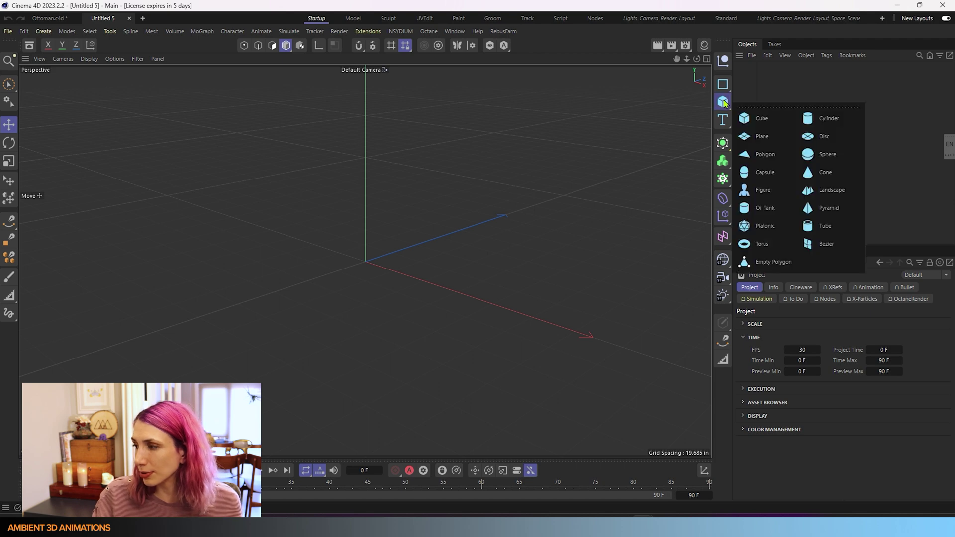
pyautogui.click(760, 136)
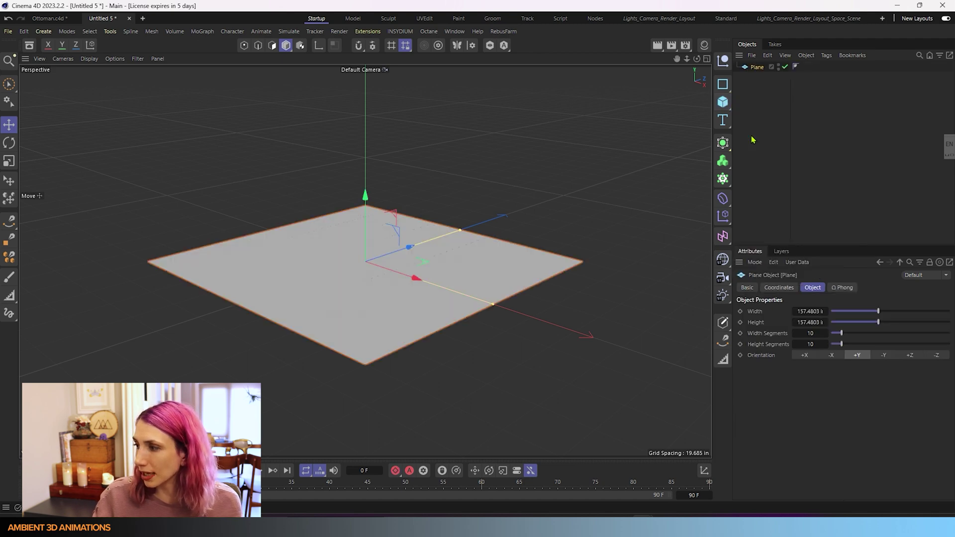
pyautogui.click(811, 312)
pyautogui.write('150')
pyautogui.press('Tab')
pyautogui.write('150')
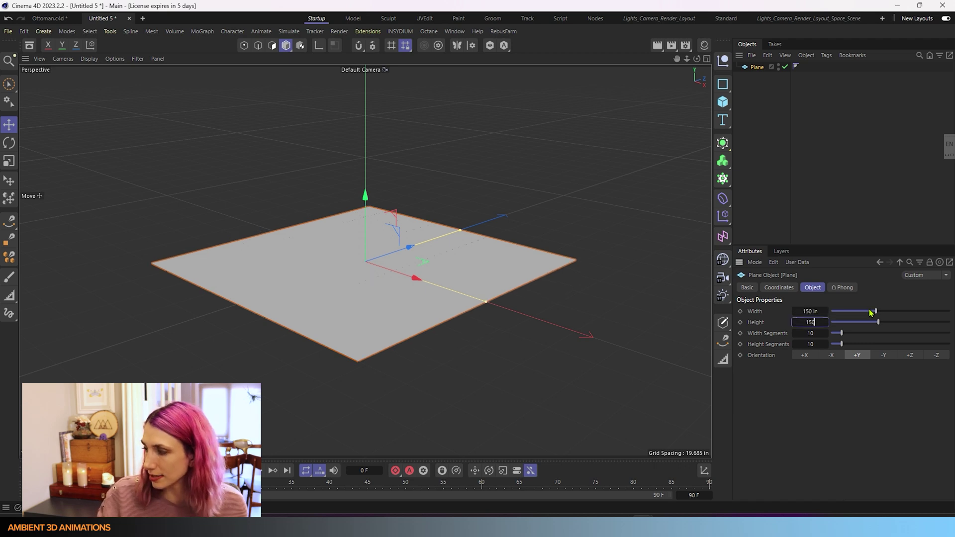
pyautogui.press('Return')
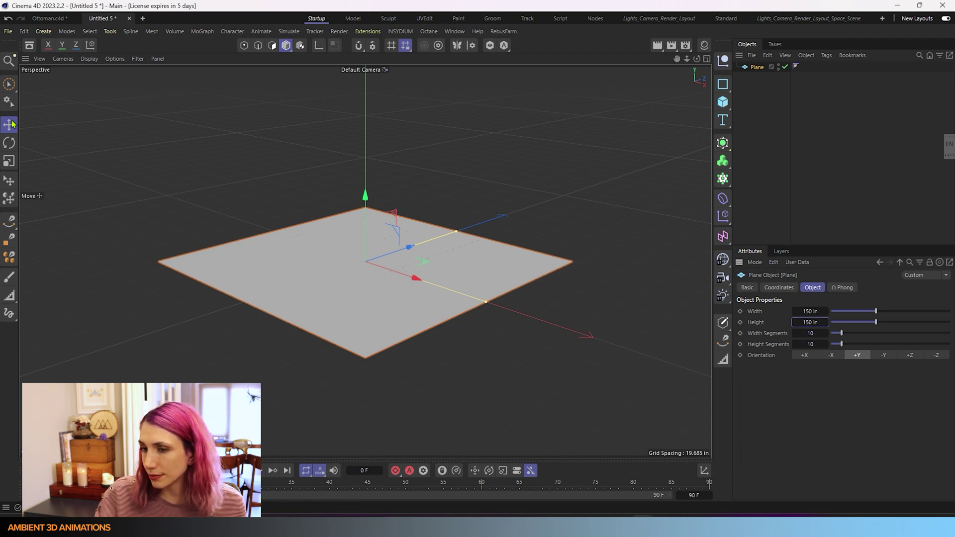
# - Switch the viewport to Gouraud Shading (Lines) and make the plane editable
pyautogui.click(91, 59)
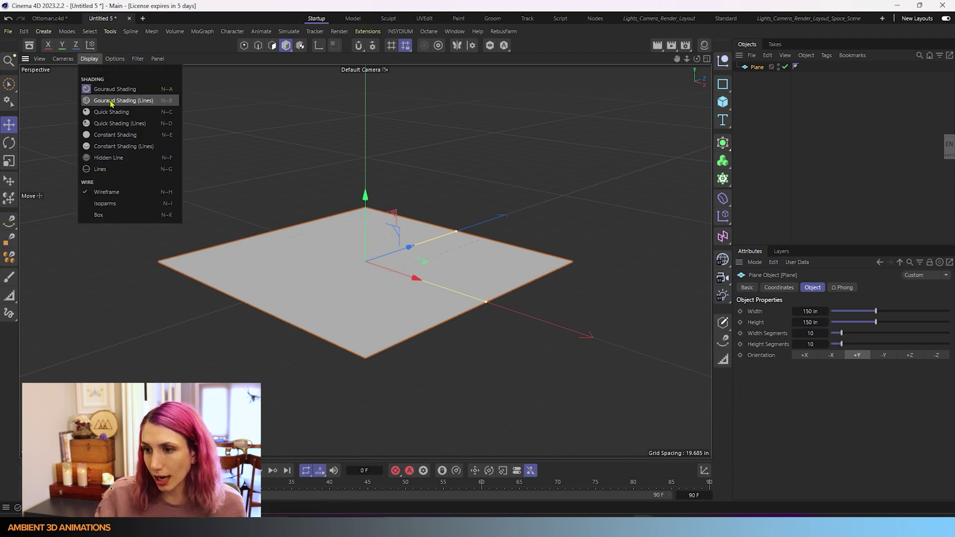
pyautogui.click(110, 101)
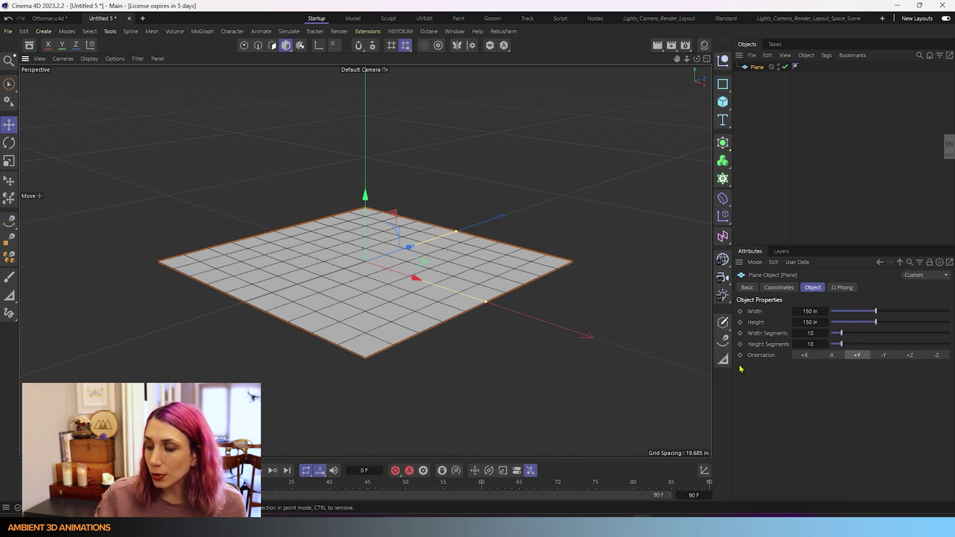
pyautogui.click(723, 329)
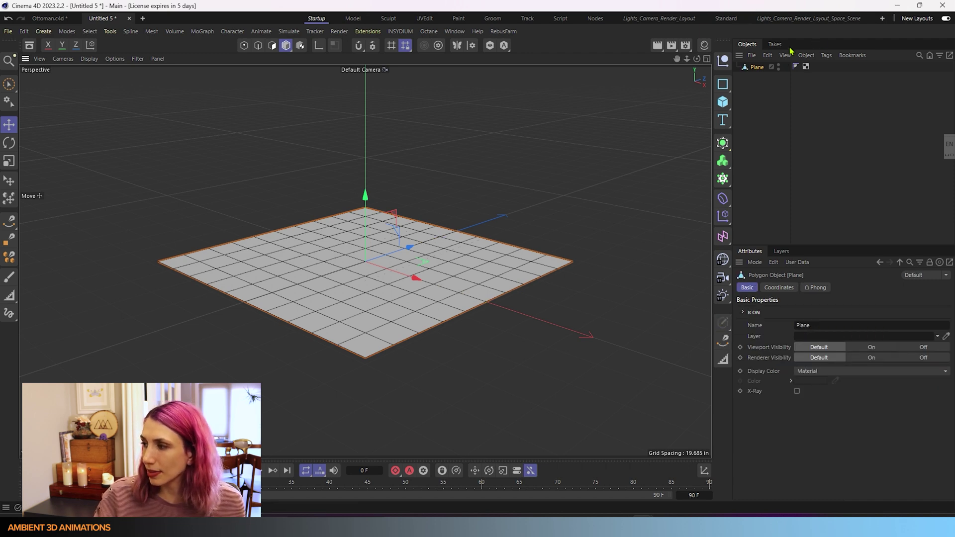
# - Enter Point mode on the plane, orbiting closer and testing a vertex selection
pyautogui.click(287, 46)
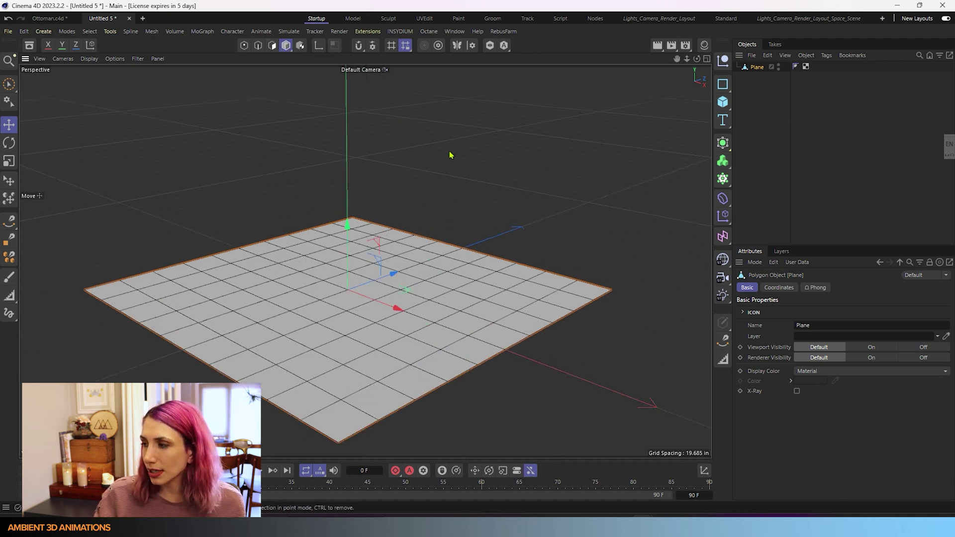
pyautogui.keyDown('alt'); pyautogui.moveTo(450, 154); pyautogui.dragTo(437, 211); pyautogui.keyUp('alt')
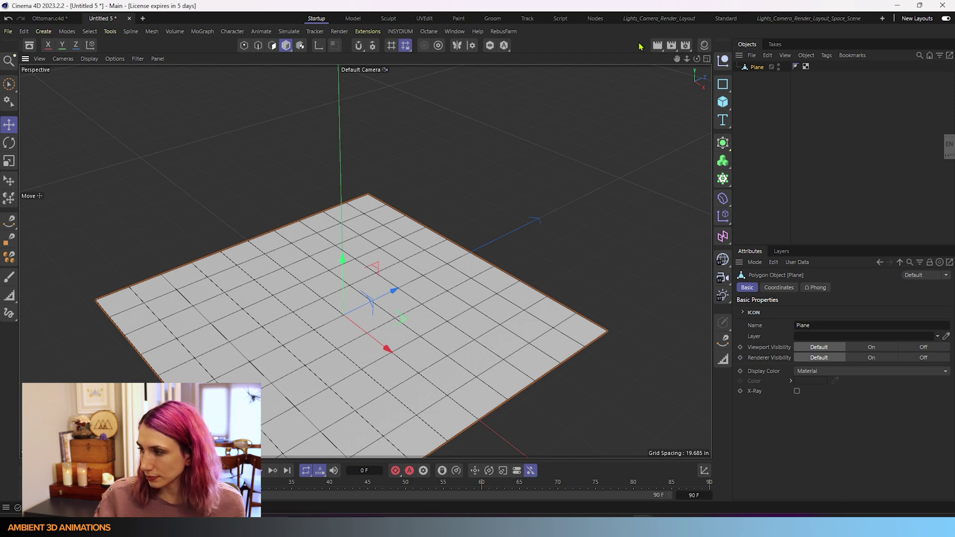
pyautogui.click(245, 48)
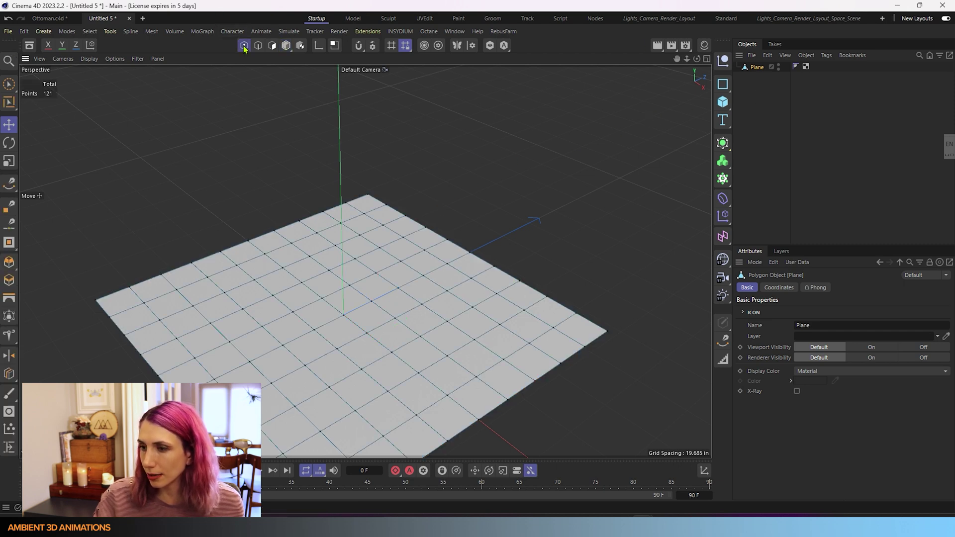
pyautogui.scroll(1, 395, 103)
pyautogui.scroll(1, 374, 147)
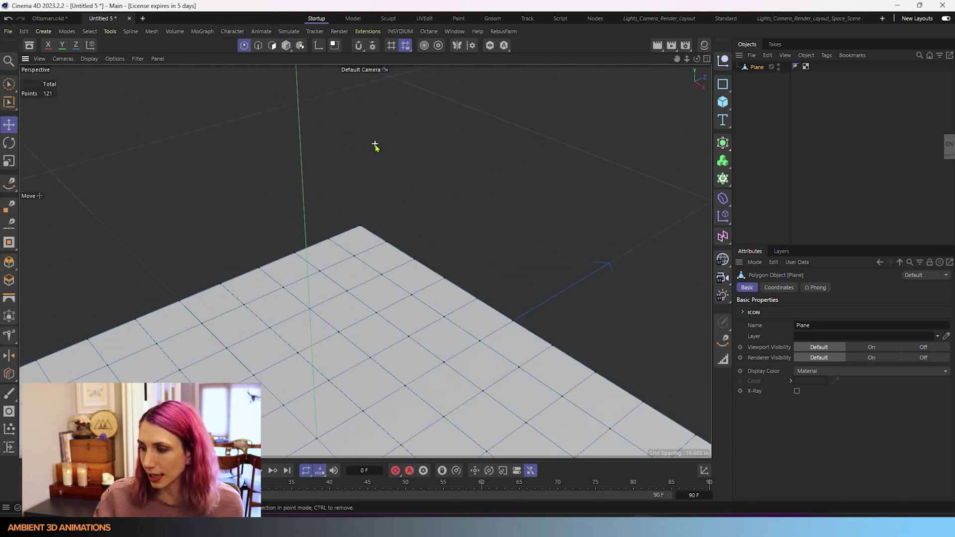
pyautogui.click(357, 261)
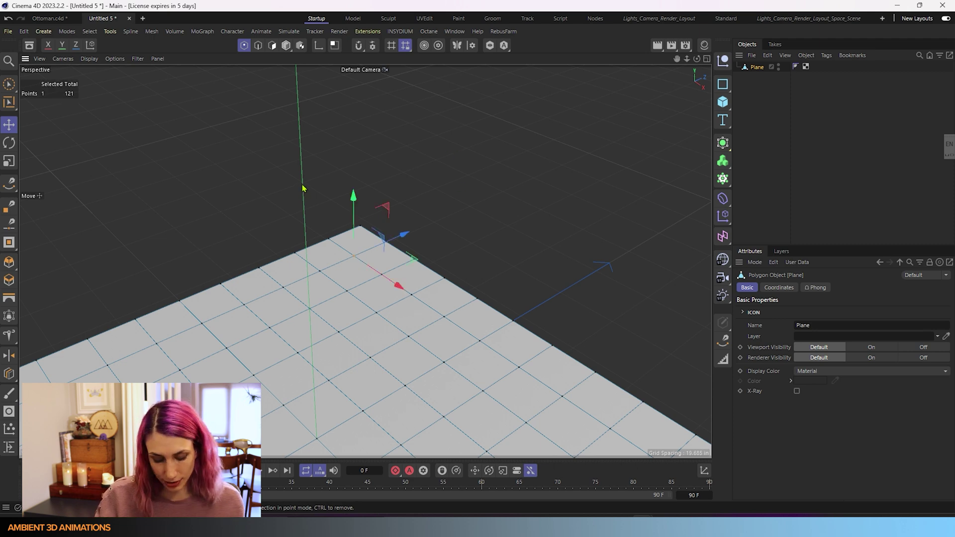
pyautogui.click(348, 187)
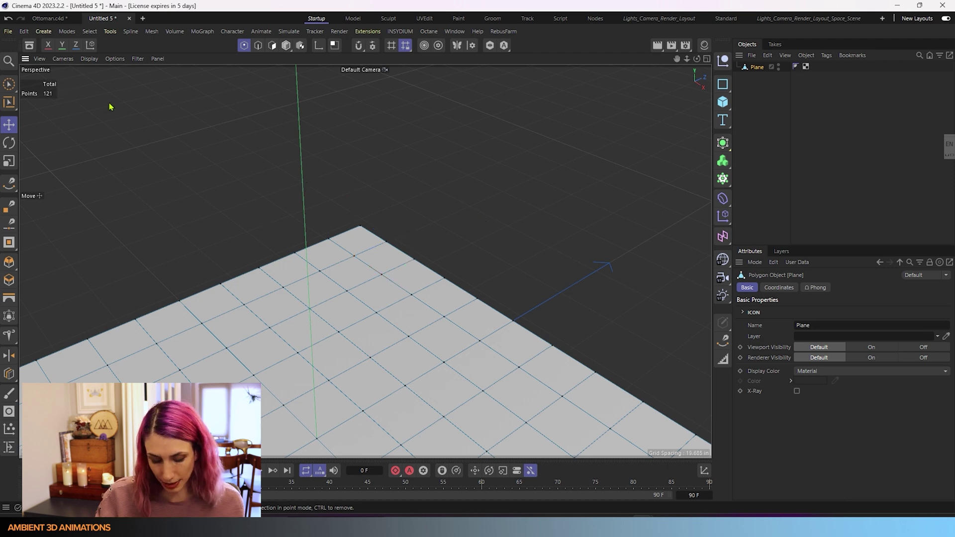
# - Weld two pairs of neighbouring points with Stitch and Sew, recentring the view
pyautogui.press('m')
pyautogui.press('p')
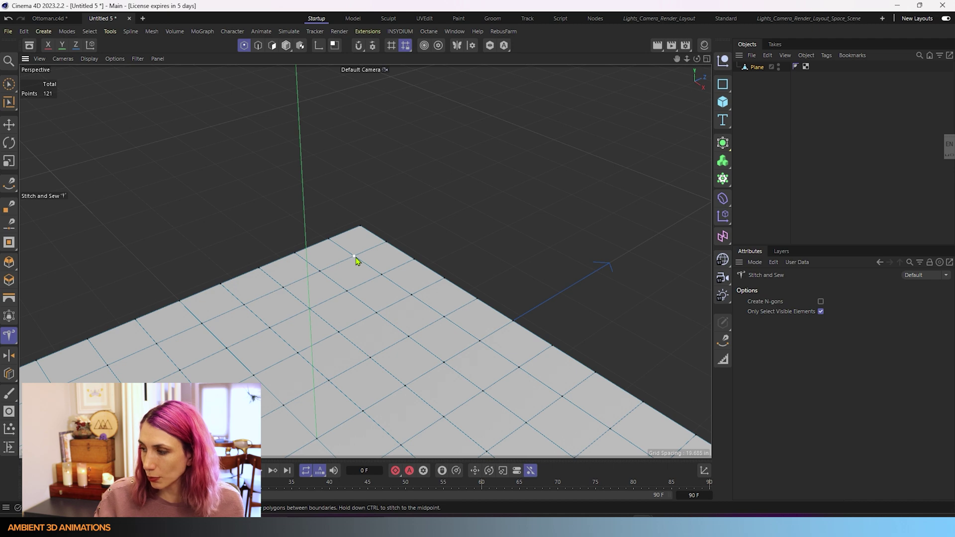
pyautogui.moveTo(356, 262); pyautogui.dragTo(327, 271)
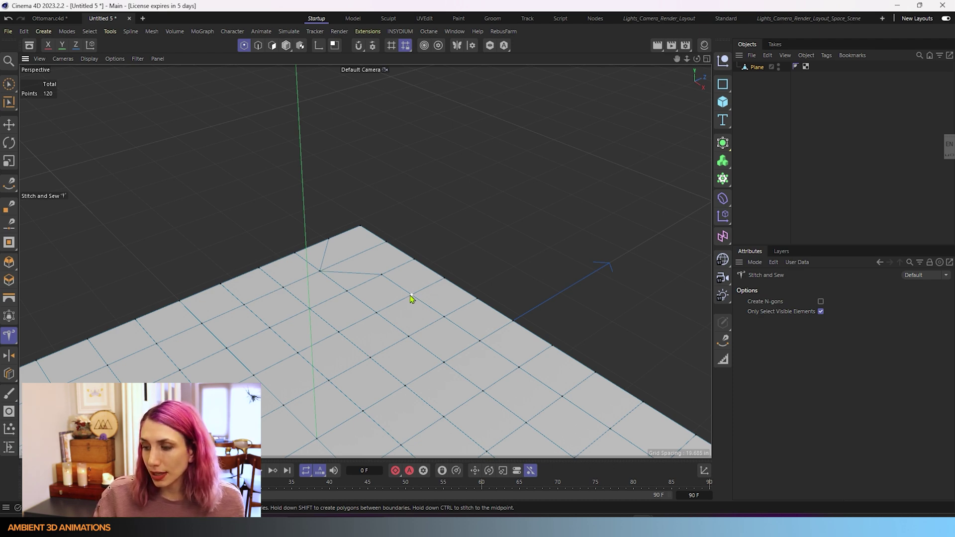
pyautogui.moveTo(412, 297); pyautogui.dragTo(382, 312)
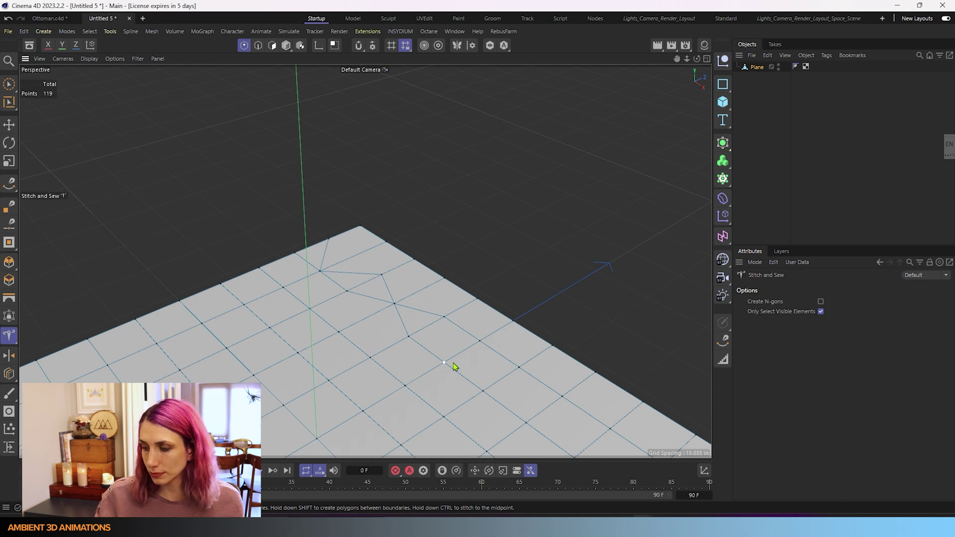
pyautogui.scroll(-2, 453, 366)
pyautogui.moveTo(478, 367); pyautogui.dragTo(436, 378, button='middle')
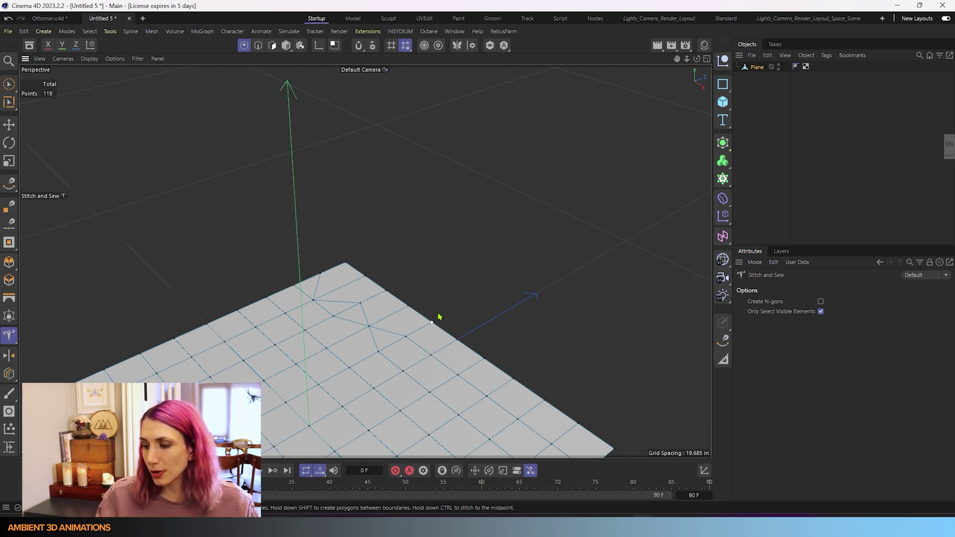
# - Sew two pairs of neighbouring edges on the plane in Edge mode
pyautogui.click(259, 46)
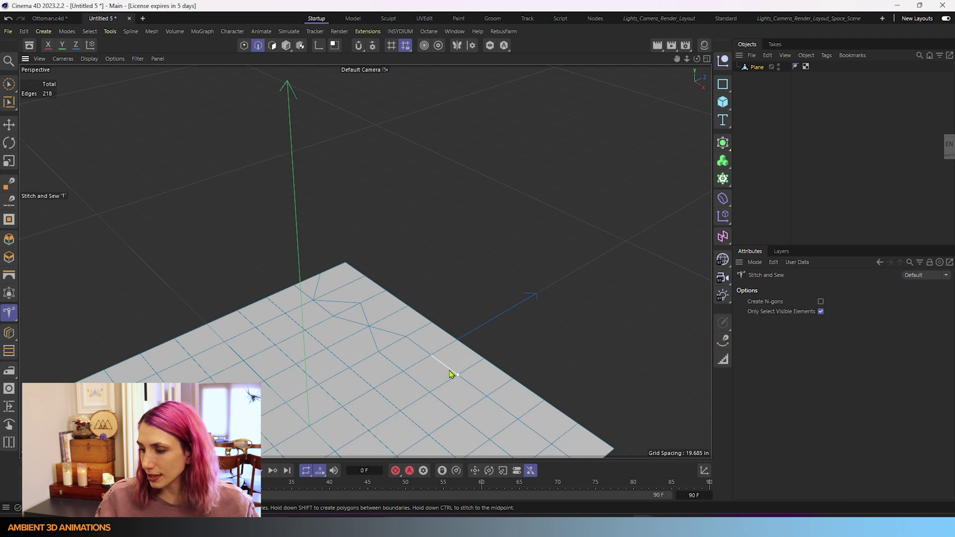
pyautogui.moveTo(451, 375); pyautogui.dragTo(418, 388)
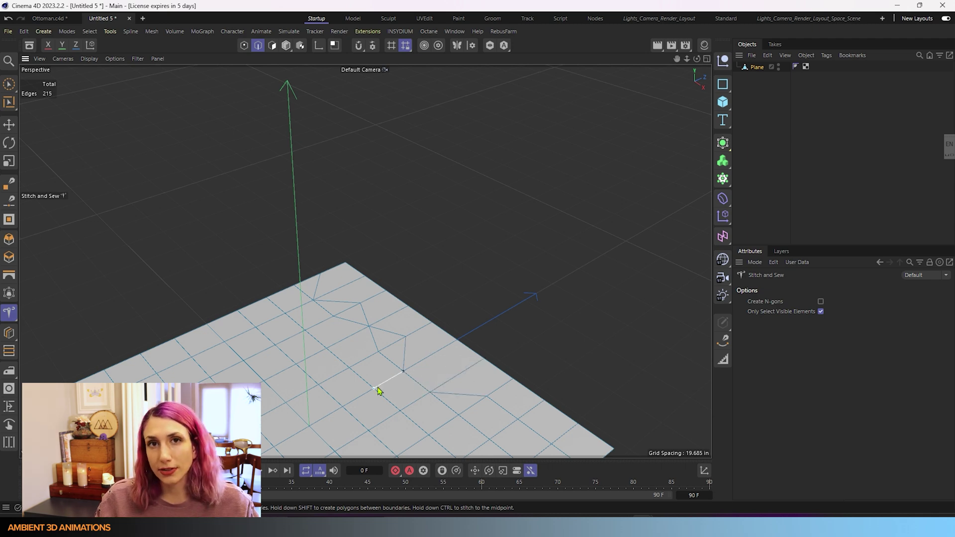
pyautogui.moveTo(505, 396)
pyautogui.keyDown('alt'); pyautogui.mouseDown()
pyautogui.moveTo(462, 391)
pyautogui.moveTo(437, 358)
pyautogui.mouseUp(); pyautogui.keyUp('alt')
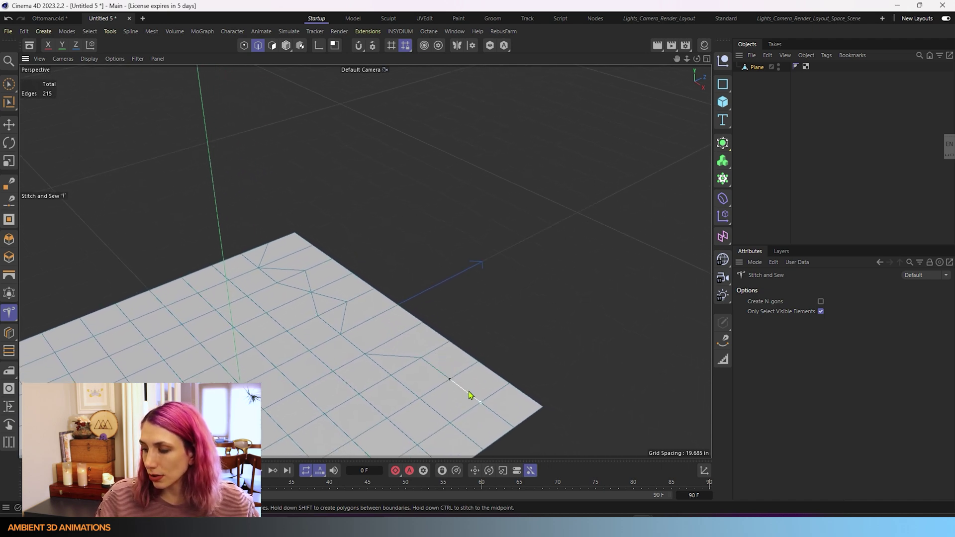
pyautogui.moveTo(470, 396); pyautogui.dragTo(434, 415)
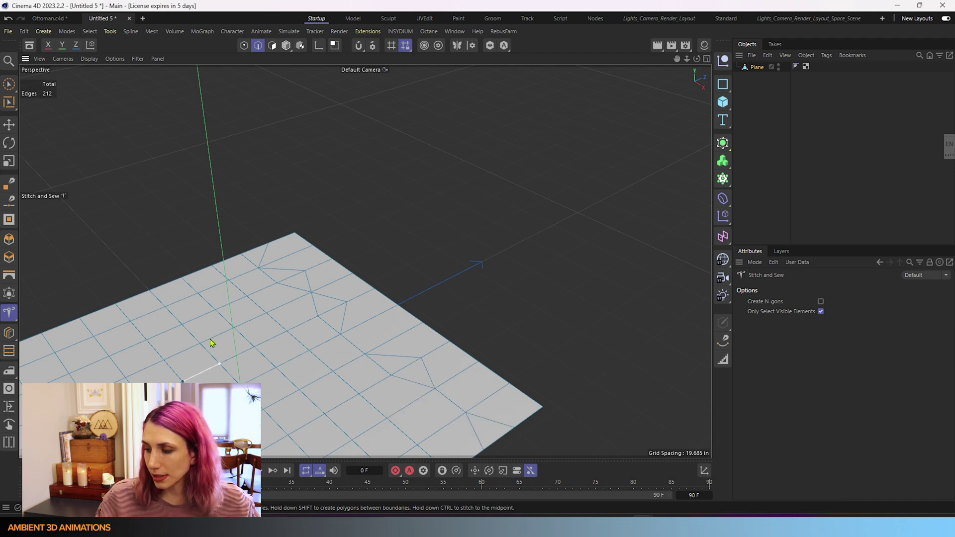
pyautogui.moveTo(366, 305)
pyautogui.keyDown('alt'); pyautogui.mouseDown()
pyautogui.moveTo(373, 289)
pyautogui.moveTo(369, 316)
pyautogui.mouseUp(); pyautogui.keyUp('alt')
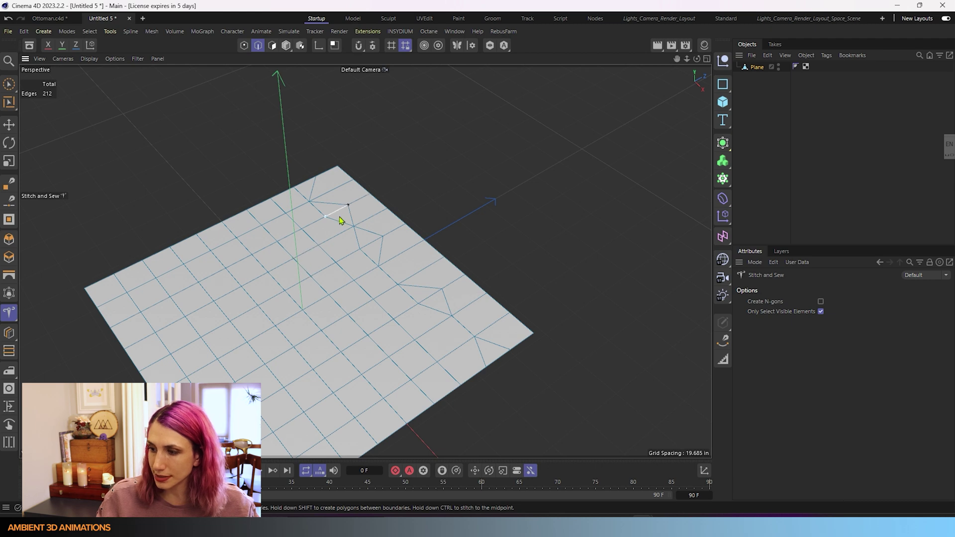
pyautogui.keyDown('alt'); pyautogui.moveTo(335, 219); pyautogui.dragTo(391, 273, button='middle'); pyautogui.keyUp('alt')
pyautogui.click(272, 45)
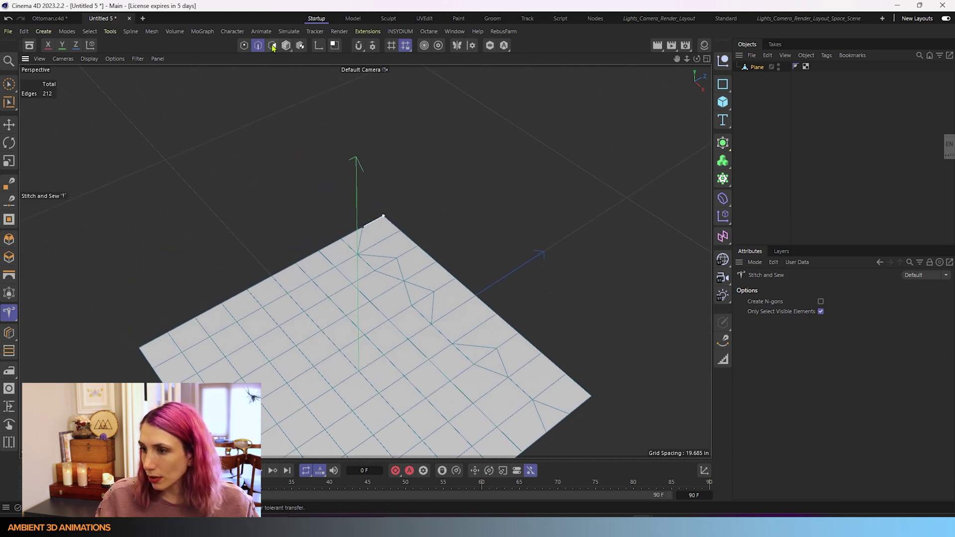
# - Brush-select a strip of three plane polygons and collapse it with Stitch and Sew
pyautogui.click(9, 84)
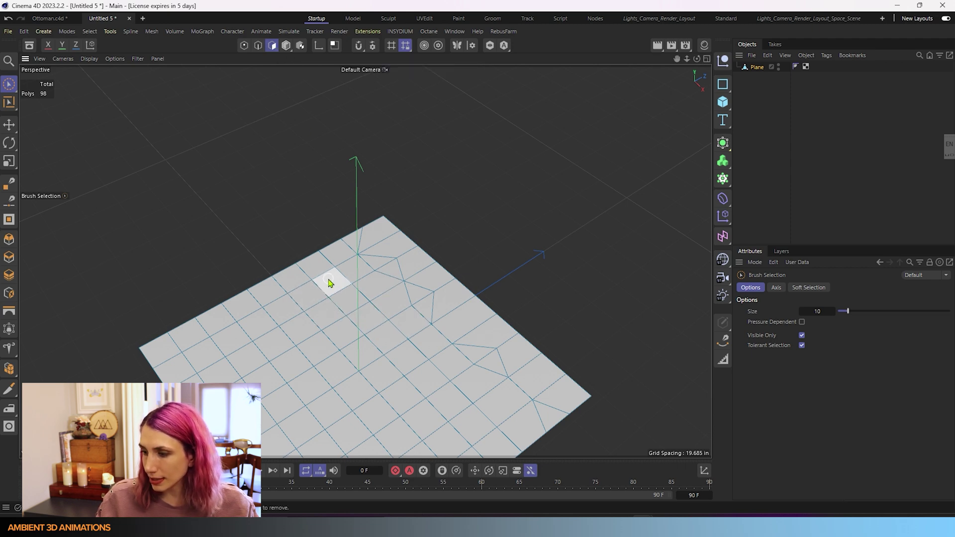
pyautogui.moveTo(331, 282); pyautogui.dragTo(350, 298)
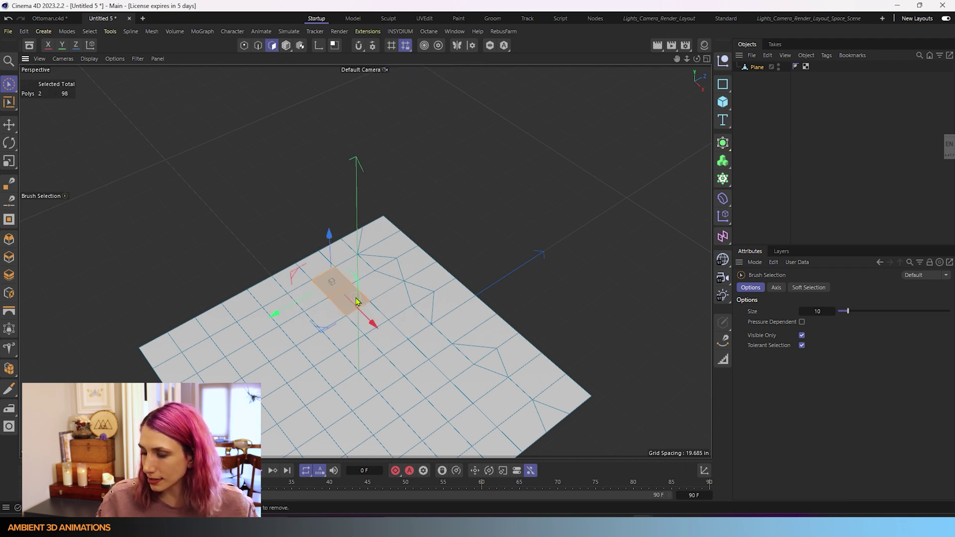
pyautogui.keyDown('shift'); pyautogui.click(373, 319); pyautogui.keyUp('shift')
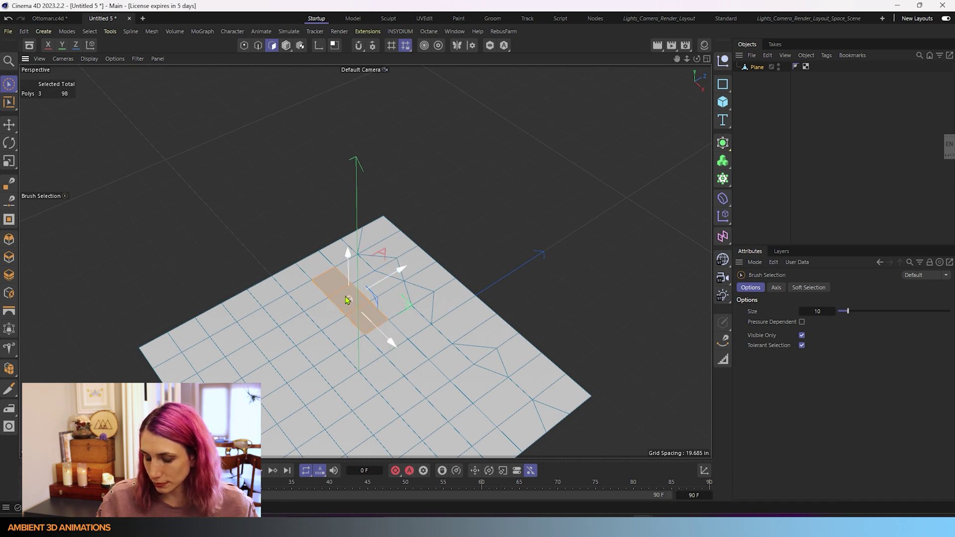
pyautogui.press('m')
pyautogui.press('p')
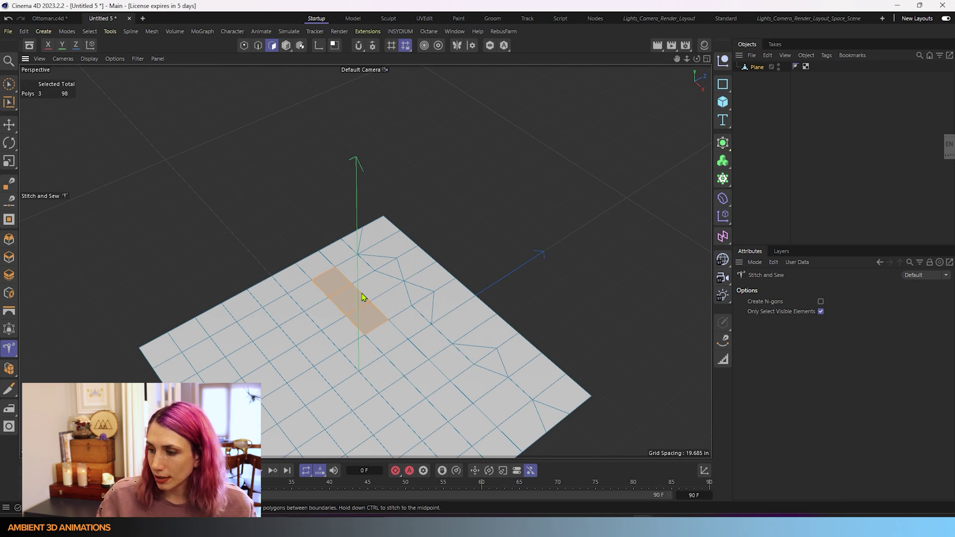
pyautogui.scroll(2, 362, 298)
pyautogui.scroll(2, 362, 298)
pyautogui.scroll(2, 363, 297)
pyautogui.scroll(2, 362, 298)
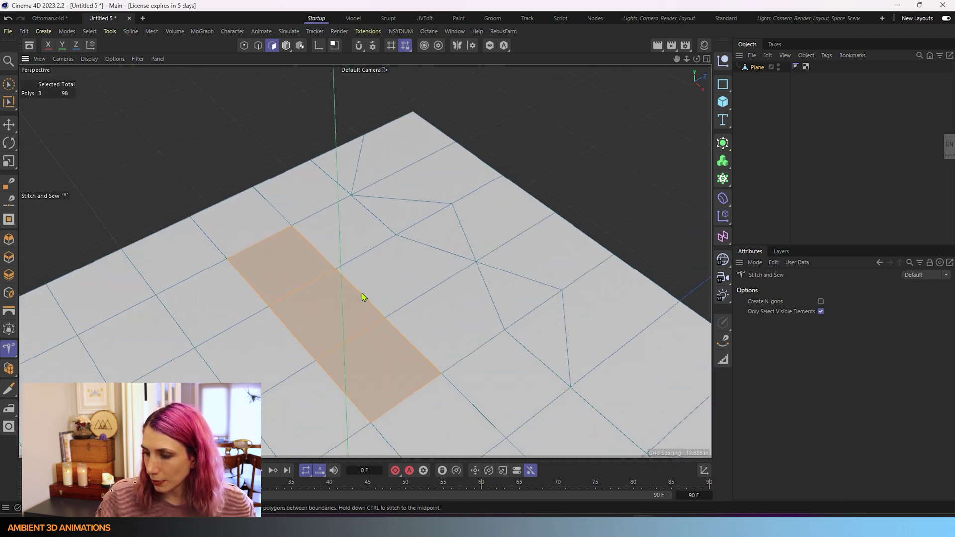
pyautogui.click(270, 314)
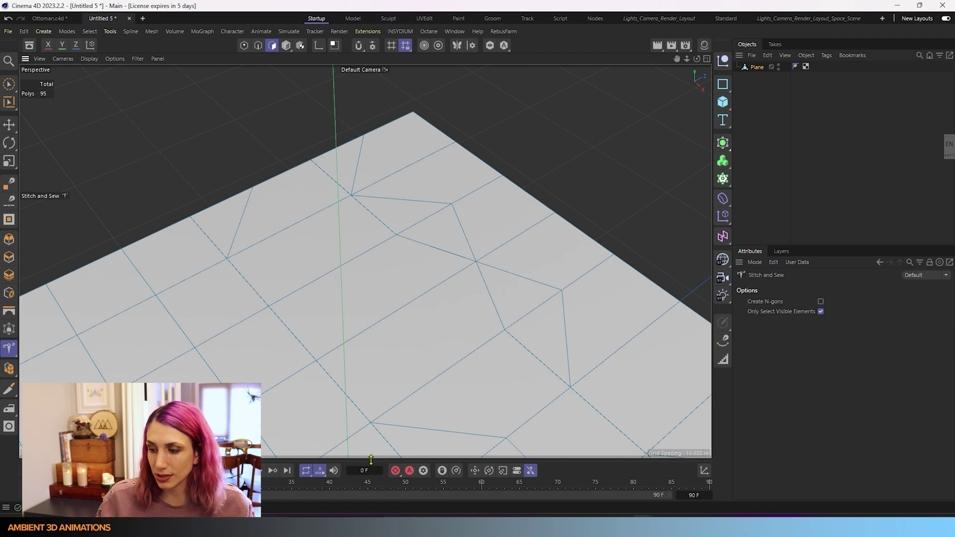
pyautogui.scroll(-2, 335, 326)
pyautogui.scroll(-1, 334, 327)
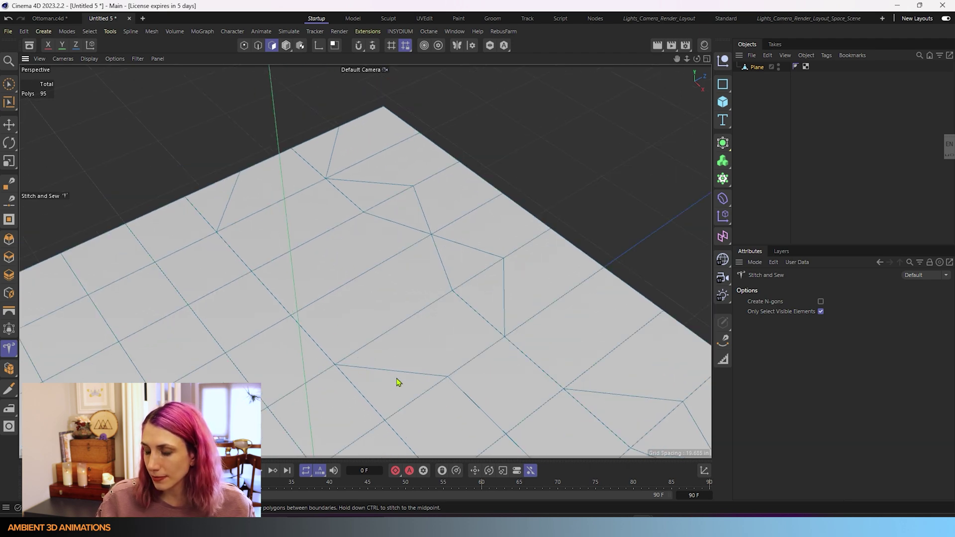
# - Collapse a second row of three polygons elsewhere, then view the whole plane from above
pyautogui.keyDown('alt'); pyautogui.moveTo(401, 384); pyautogui.dragTo(320, 294, button='middle'); pyautogui.keyUp('alt')
pyautogui.click(9, 85)
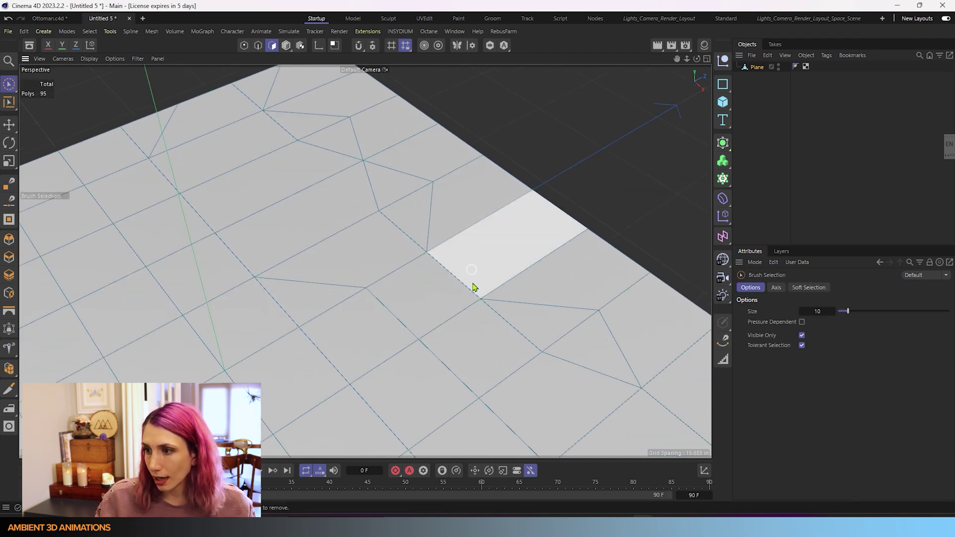
pyautogui.scroll(-2, 465, 348)
pyautogui.scroll(2, 392, 277)
pyautogui.click(368, 306)
pyautogui.keyDown('shift'); pyautogui.click(397, 334); pyautogui.keyUp('shift')
pyautogui.keyDown('shift'); pyautogui.click(477, 412); pyautogui.keyUp('shift')
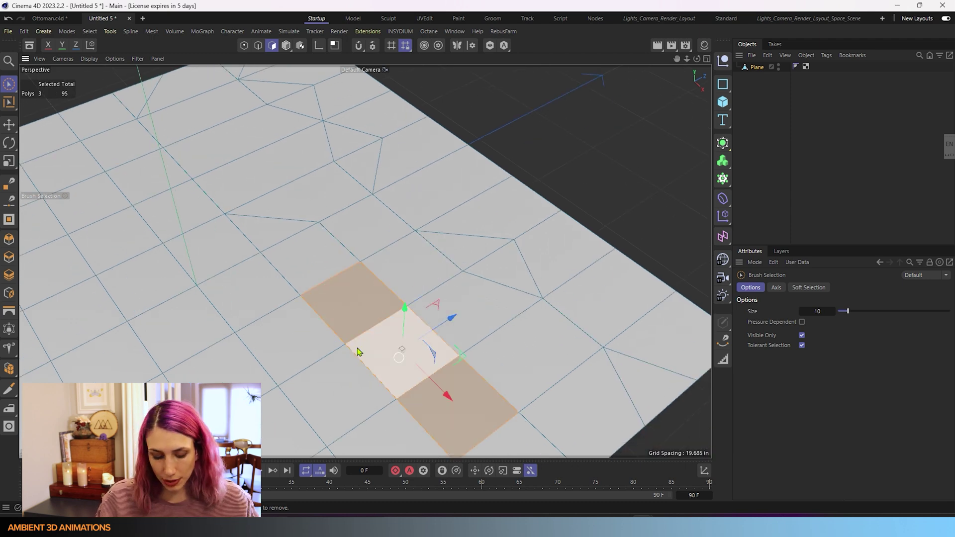
pyautogui.press('m')
pyautogui.press('p')
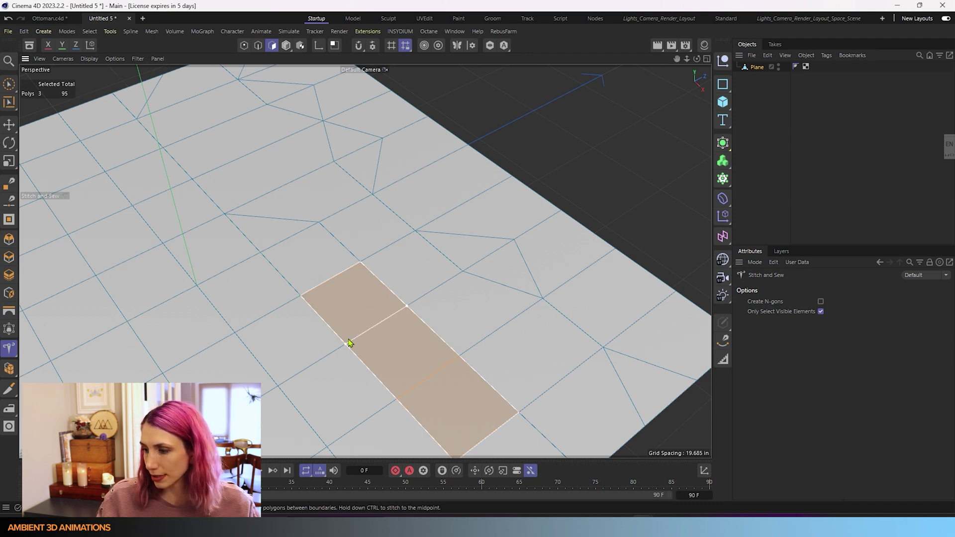
pyautogui.press('Delete')
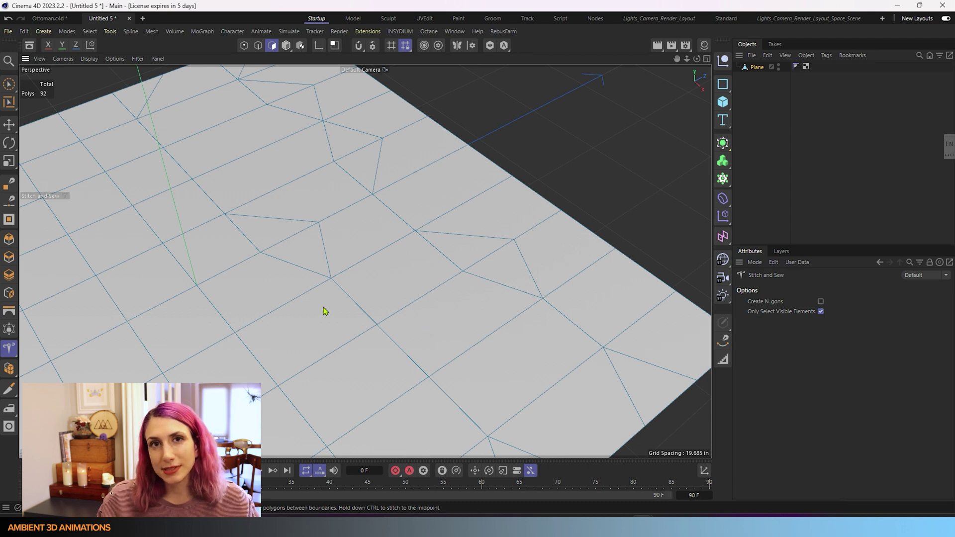
pyautogui.scroll(-3, 470, 312)
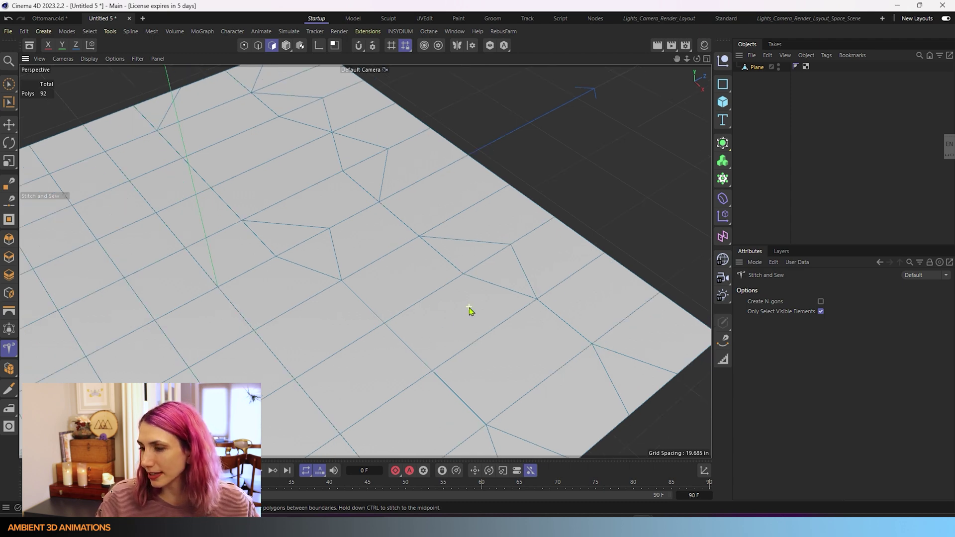
pyautogui.scroll(-3, 470, 312)
pyautogui.scroll(-2, 471, 312)
pyautogui.moveTo(391, 353)
pyautogui.mouseDown(button='middle')
pyautogui.moveTo(420, 325)
pyautogui.moveTo(420, 310)
pyautogui.mouseUp(button='middle')
pyautogui.moveTo(417, 285)
pyautogui.keyDown('alt'); pyautogui.mouseDown()
pyautogui.moveTo(410, 273)
pyautogui.moveTo(421, 292)
pyautogui.mouseUp(); pyautogui.keyUp('alt')
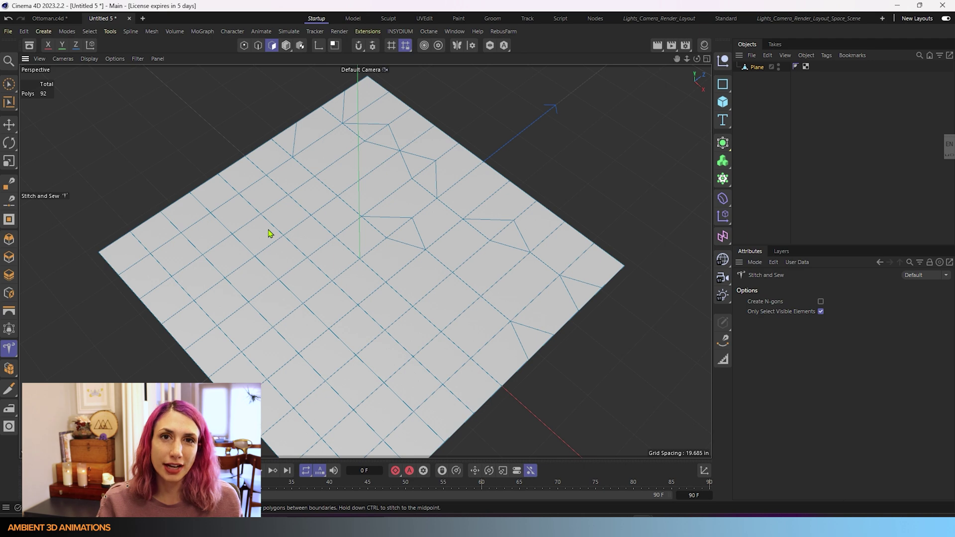
# - Add a sphere and raise it above the plane
pyautogui.click(723, 102)
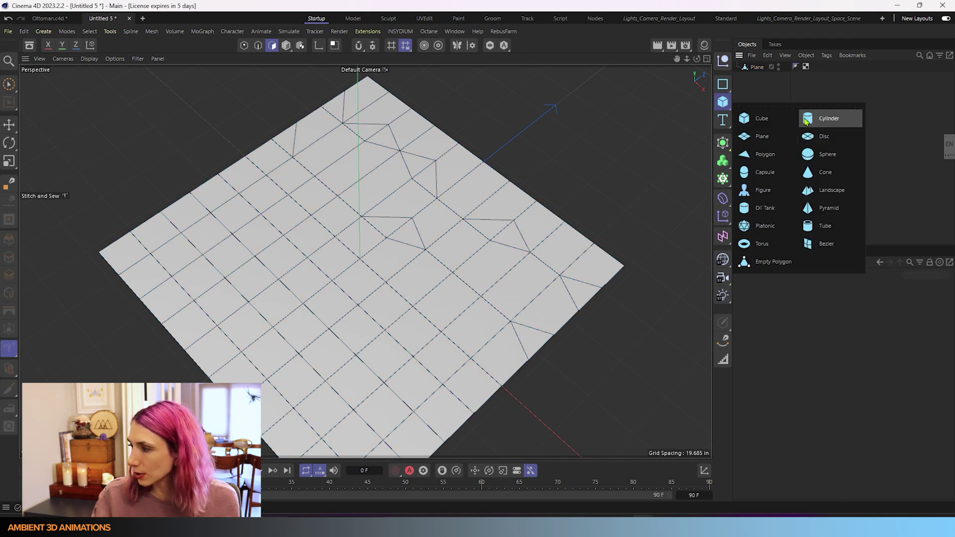
pyautogui.click(823, 154)
pyautogui.scroll(-4, 583, 226)
pyautogui.keyDown('alt'); pyautogui.moveTo(571, 225); pyautogui.dragTo(518, 284, button='middle'); pyautogui.keyUp('alt')
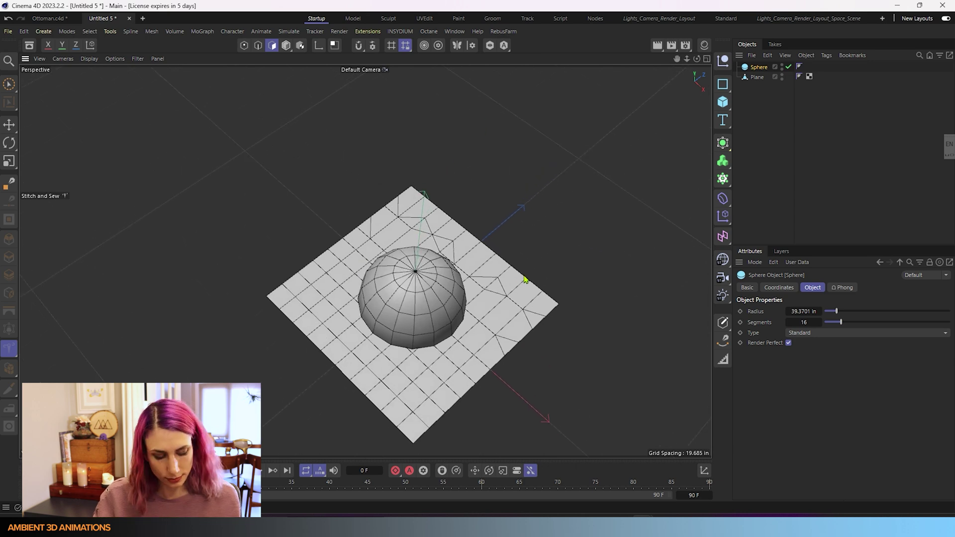
pyautogui.press('e')
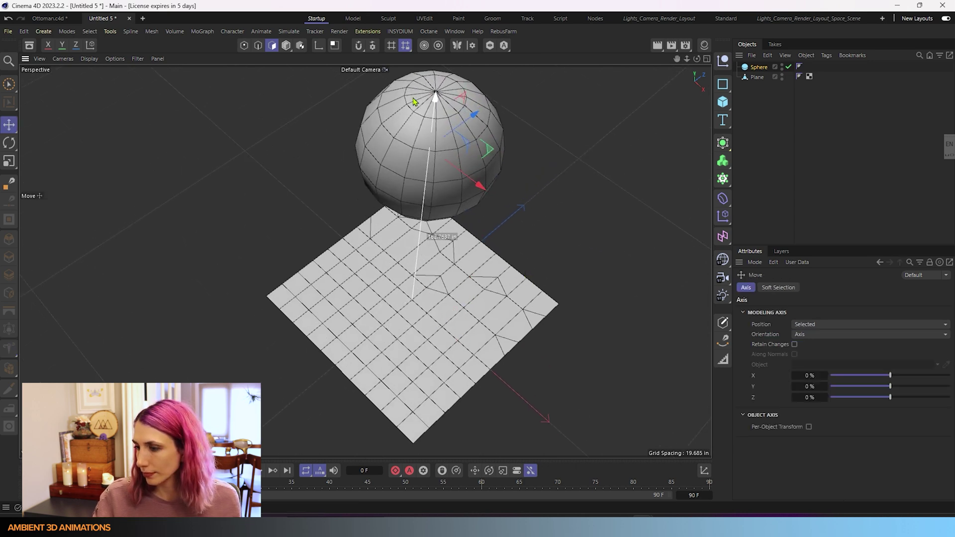
pyautogui.moveTo(415, 267); pyautogui.dragTo(433, 105)
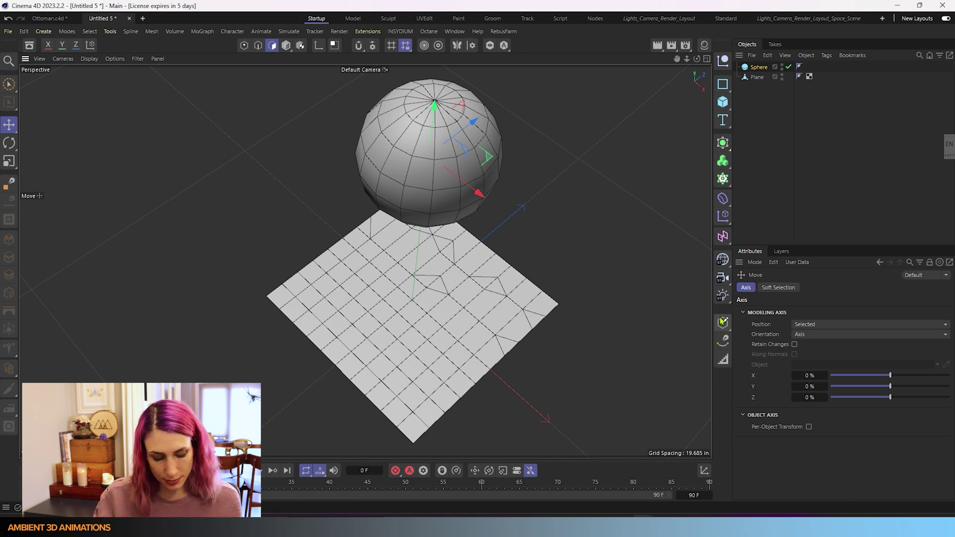
# - Make the sphere editable, loop-select its top cap rings and delete them
pyautogui.press('c')
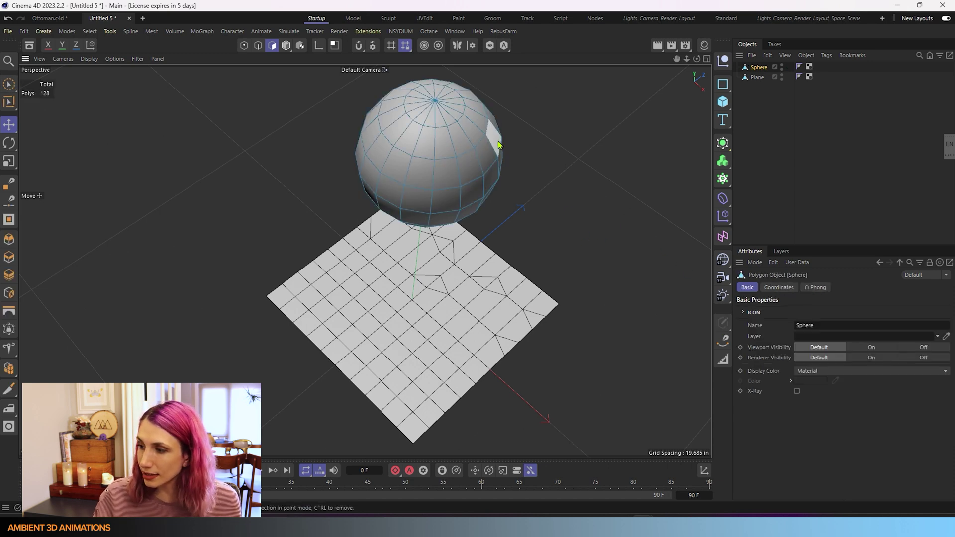
pyautogui.press('u')
pyautogui.press('l')
pyautogui.click(437, 145)
pyautogui.keyDown('shift'); pyautogui.click(444, 116); pyautogui.keyUp('shift')
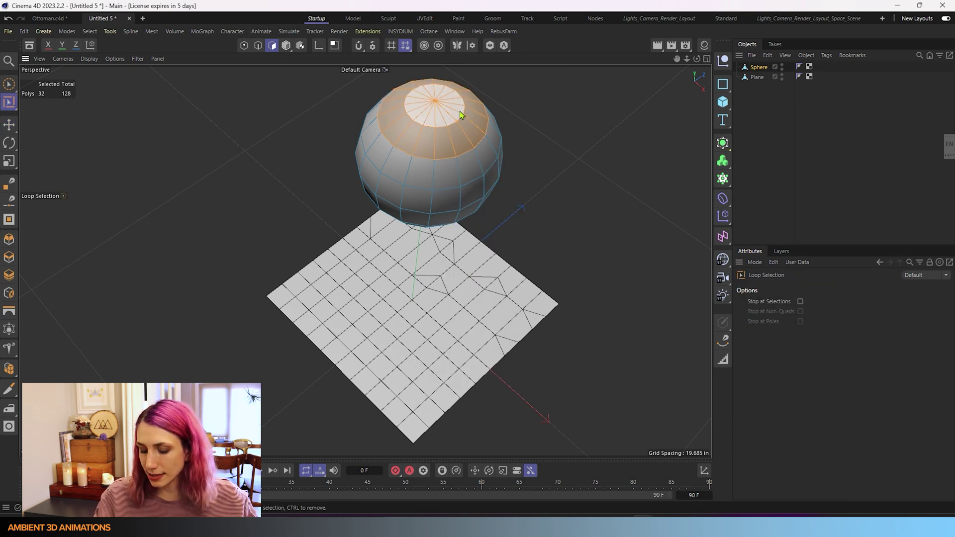
pyautogui.press('Delete')
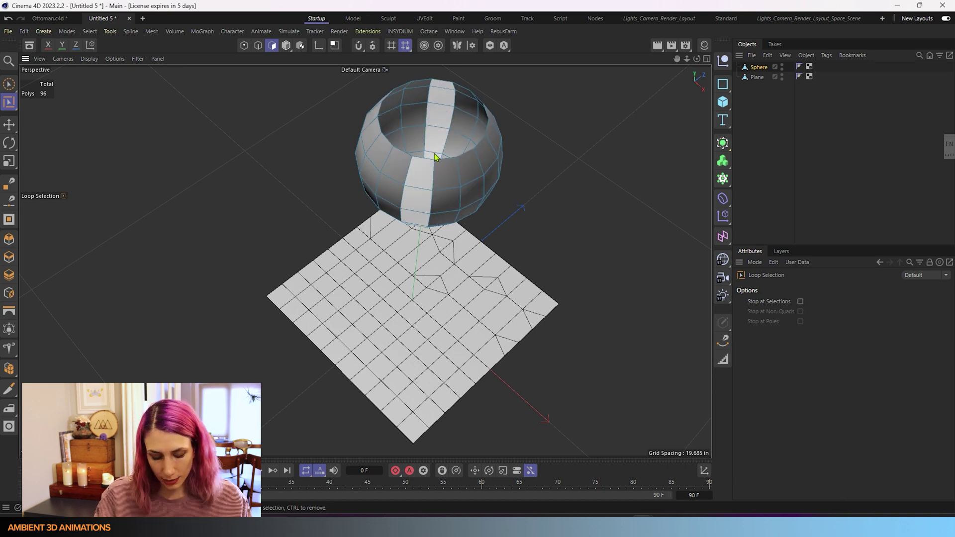
# - In Points mode, loop-select the sphere's open rim, viewed from above
pyautogui.rightClick(436, 156)
pyautogui.click(467, 276)
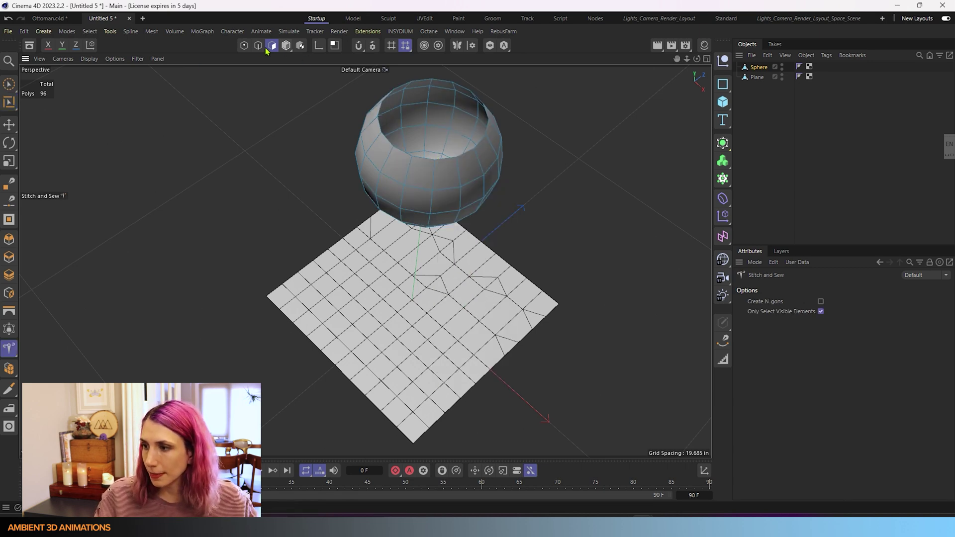
pyautogui.click(246, 47)
pyautogui.moveTo(566, 132)
pyautogui.keyDown('alt'); pyautogui.mouseDown()
pyautogui.moveTo(533, 230)
pyautogui.moveTo(333, 280)
pyautogui.moveTo(428, 234)
pyautogui.mouseUp(); pyautogui.keyUp('alt')
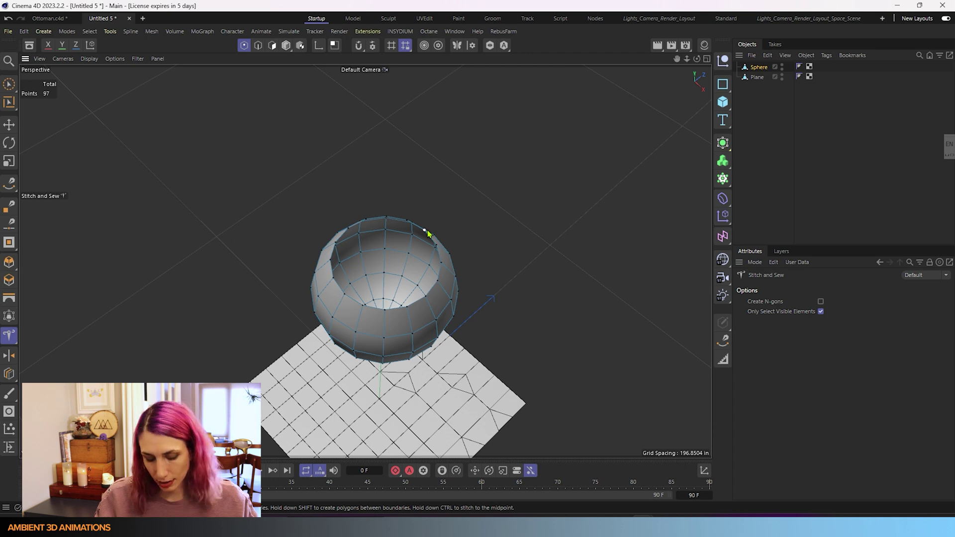
pyautogui.press('u')
pyautogui.press('l')
pyautogui.click(440, 278)
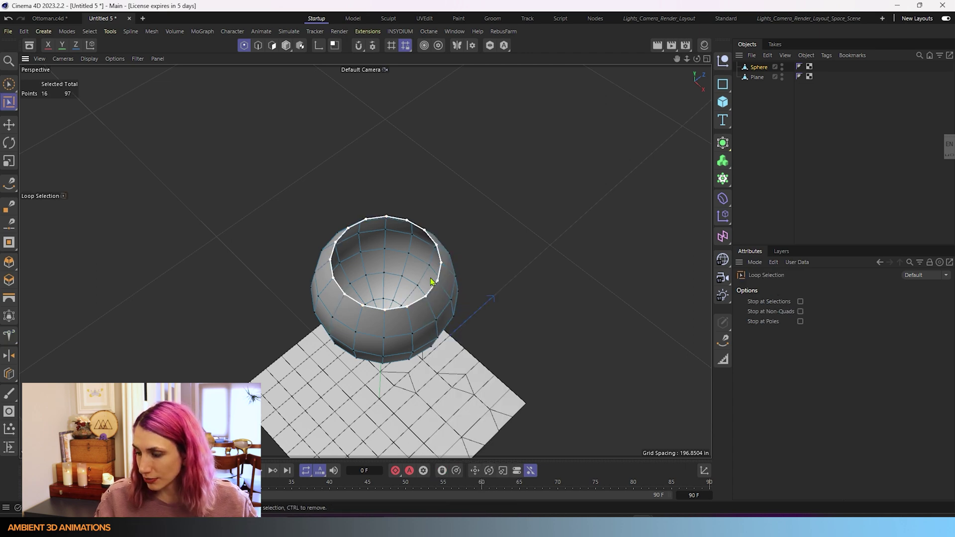
# - Drag across the rim with Stitch and Sew to cap the sphere's top
pyautogui.press('m')
pyautogui.press('p')
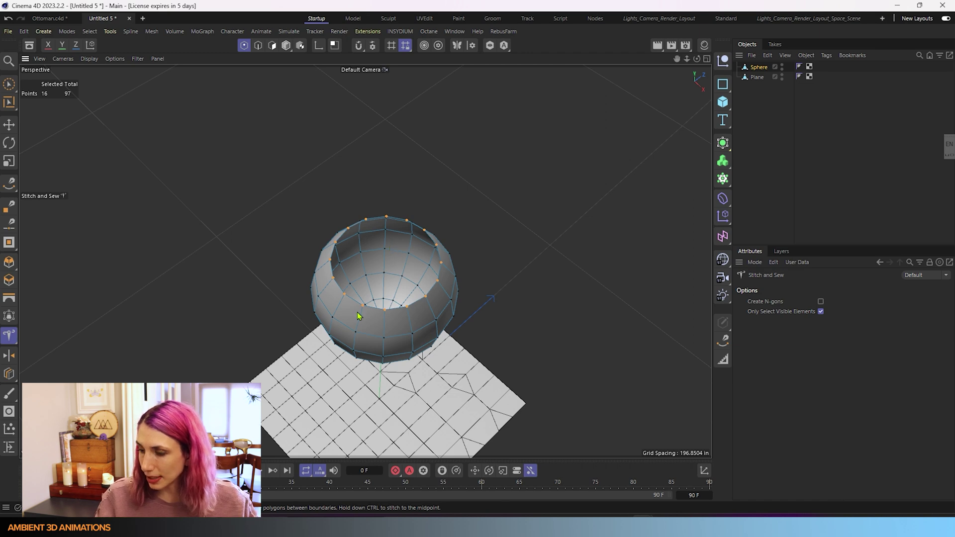
pyautogui.moveTo(345, 295); pyautogui.dragTo(421, 231)
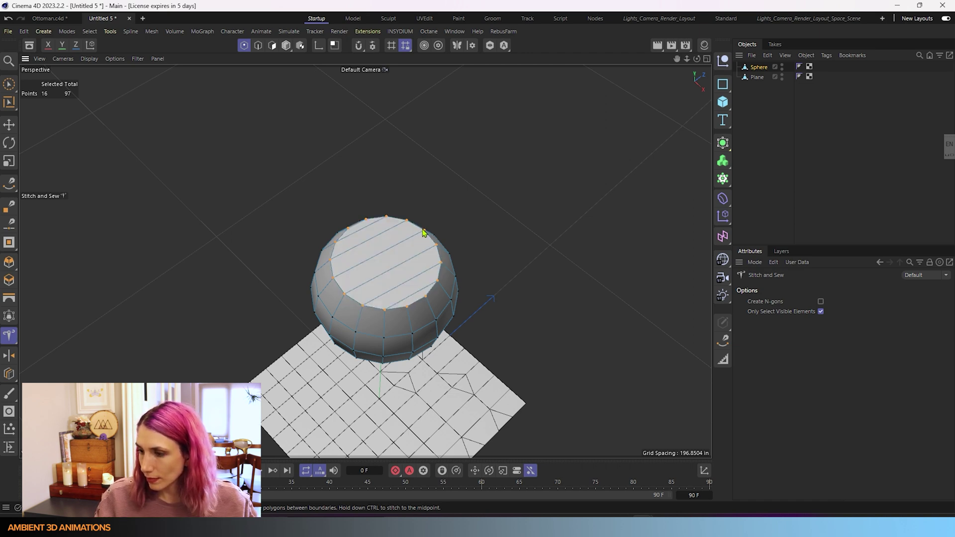
pyautogui.scroll(2, 424, 240)
pyautogui.scroll(1, 422, 331)
pyautogui.scroll(1, 433, 250)
pyautogui.scroll(1, 335, 254)
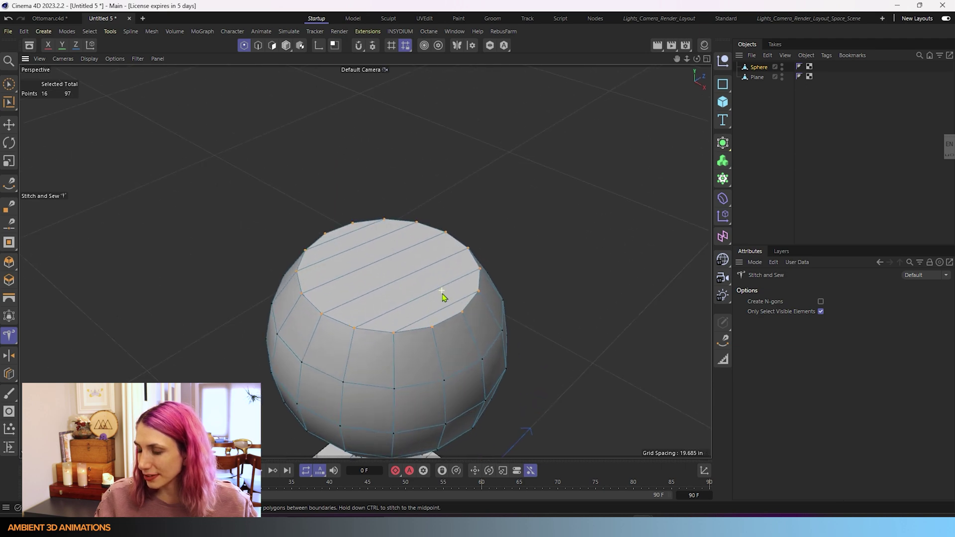
pyautogui.moveTo(442, 312)
pyautogui.keyDown('alt'); pyautogui.mouseDown()
pyautogui.moveTo(458, 289)
pyautogui.moveTo(358, 303)
pyautogui.moveTo(469, 311)
pyautogui.moveTo(445, 323)
pyautogui.moveTo(440, 341)
pyautogui.mouseUp(); pyautogui.keyUp('alt')
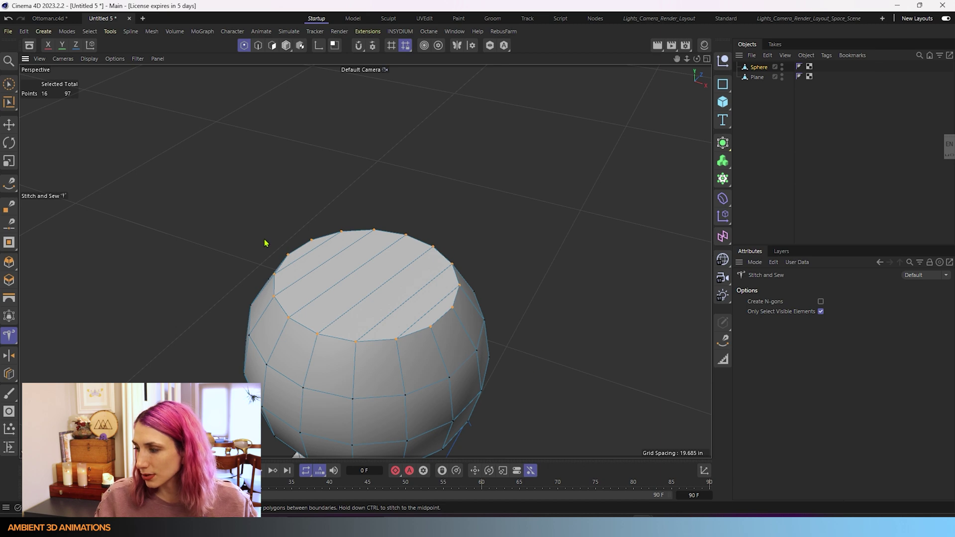
pyautogui.scroll(-2, 414, 250)
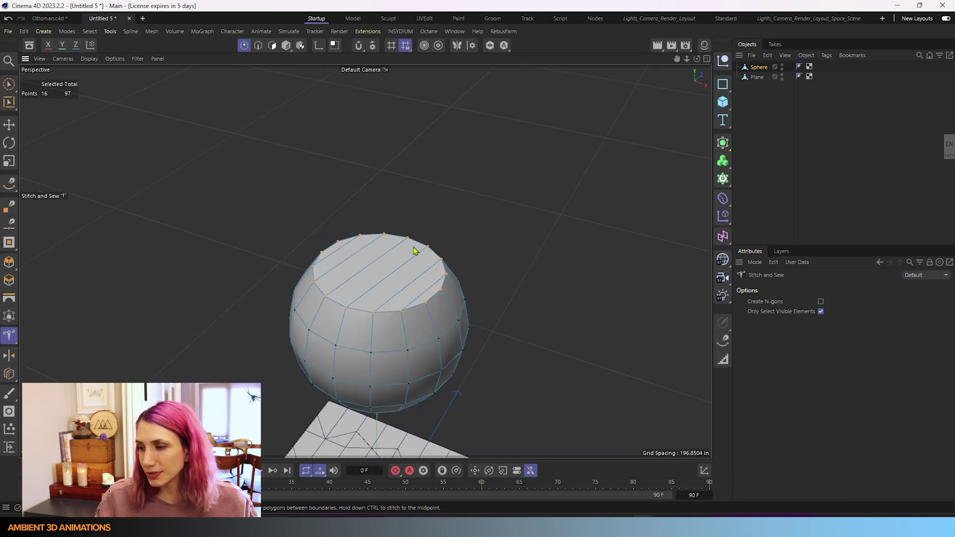
pyautogui.scroll(-3, 416, 252)
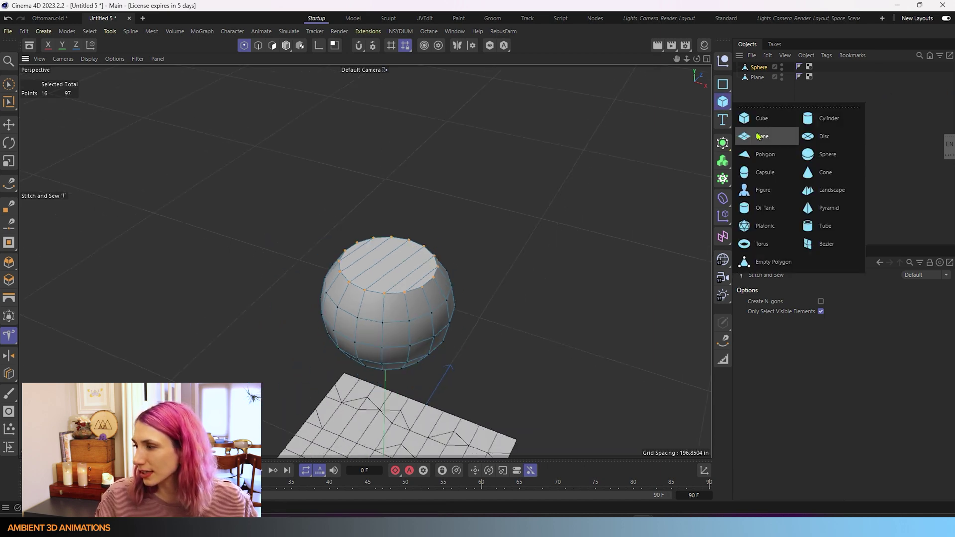
# - Add a cylinder and move it up off the plane
pyautogui.moveTo(732, 103); pyautogui.dragTo(809, 125)
pyautogui.scroll(-2, 635, 216)
pyautogui.scroll(-2, 638, 246)
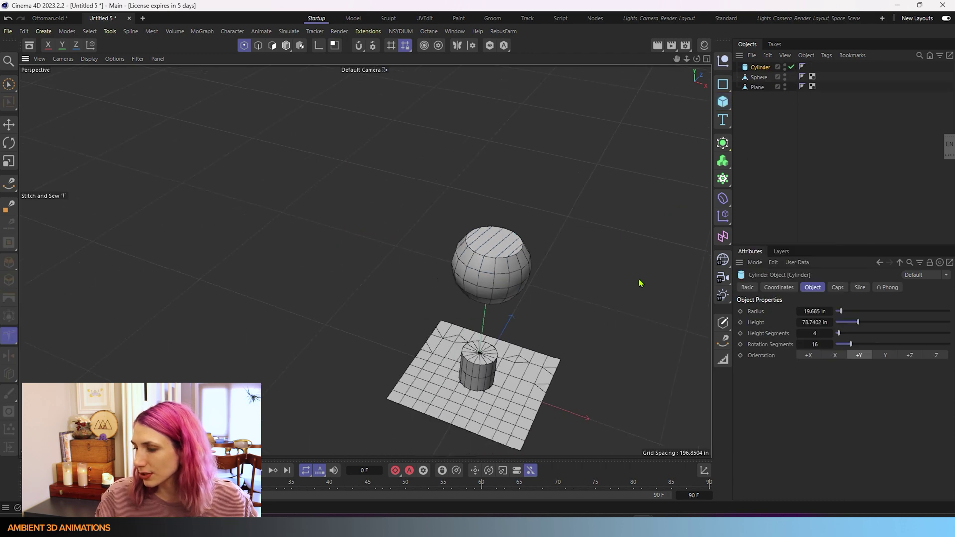
pyautogui.moveTo(640, 282); pyautogui.dragTo(510, 283, button='middle')
pyautogui.press('e')
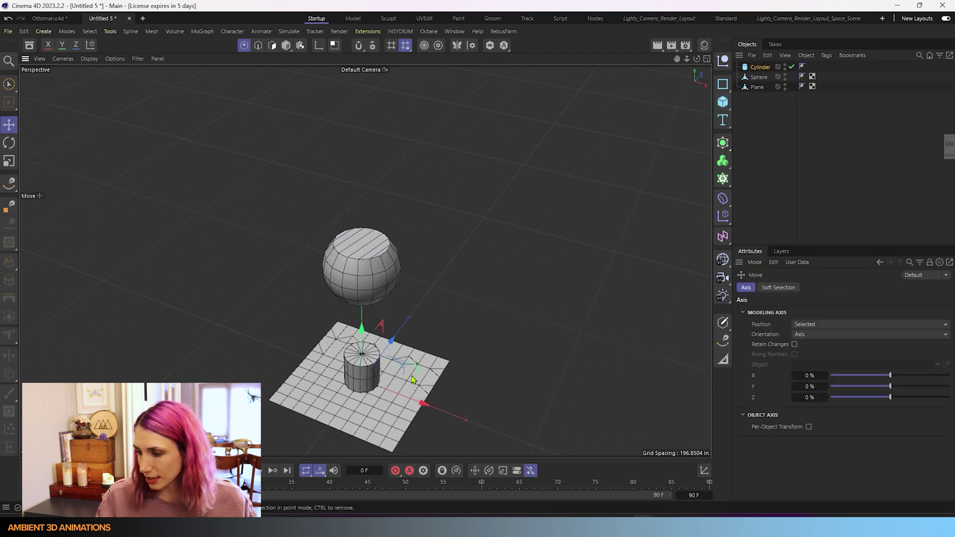
pyautogui.moveTo(416, 373); pyautogui.dragTo(567, 279)
pyautogui.moveTo(515, 232); pyautogui.dragTo(517, 190)
pyautogui.scroll(2, 544, 254)
pyautogui.scroll(1, 589, 202)
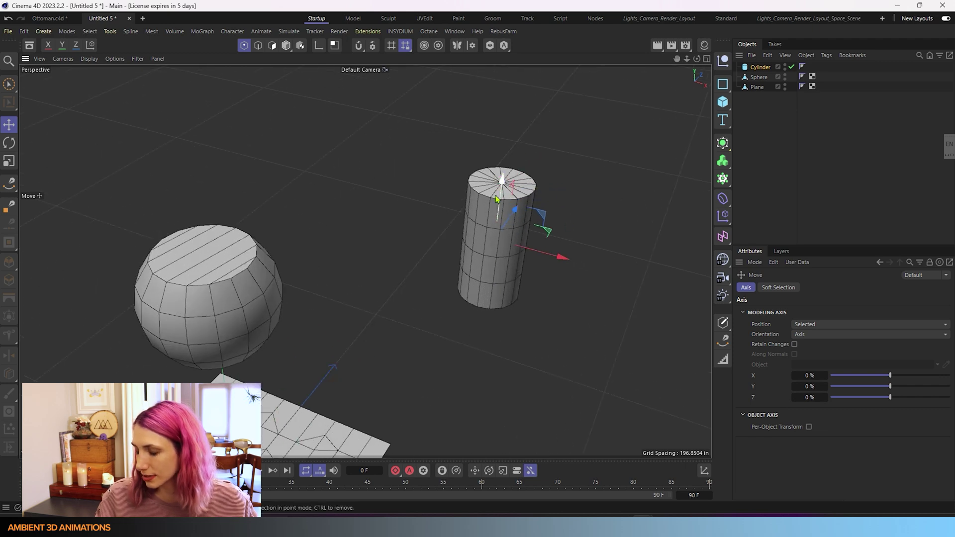
# - Make the cylinder editable, then loop-select and delete its middle polygon bands
pyautogui.press('u')
pyautogui.press('l')
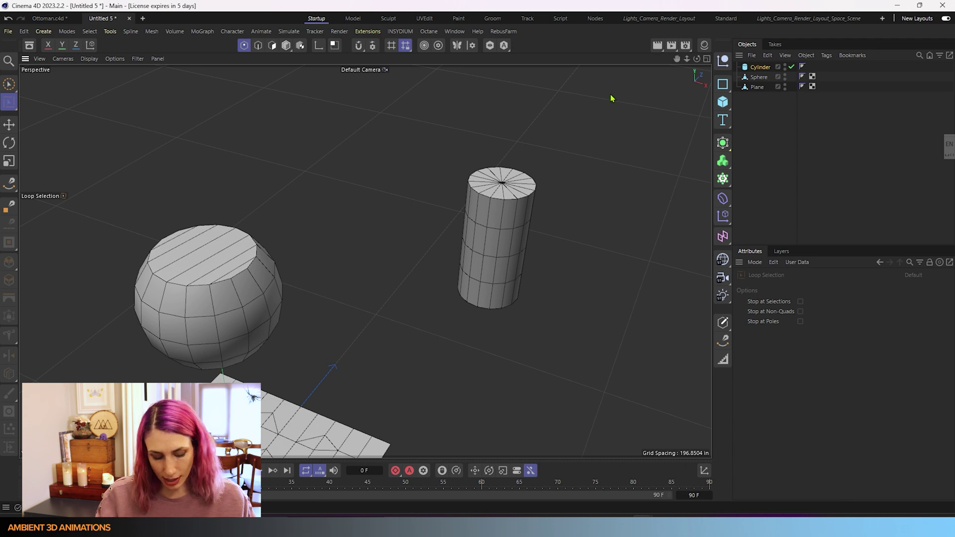
pyautogui.press('c')
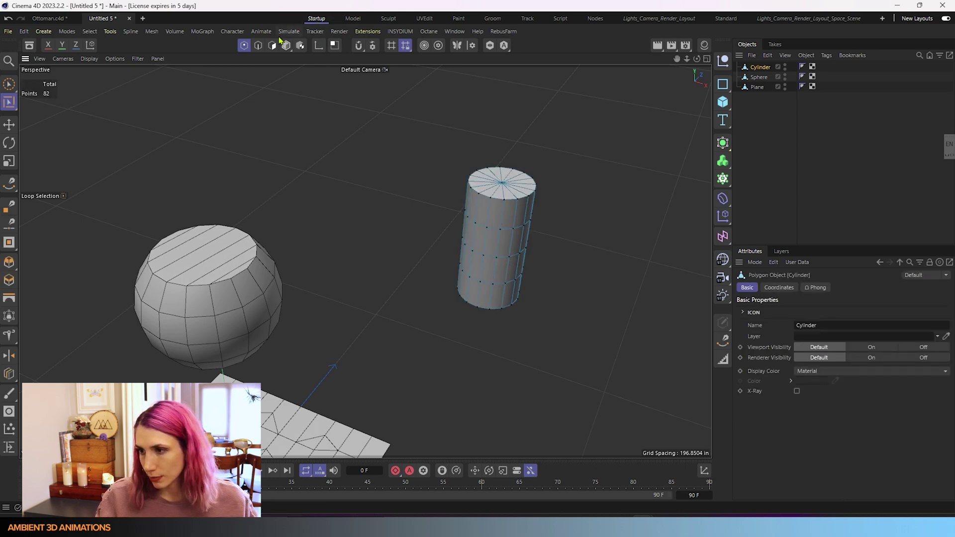
pyautogui.click(271, 44)
pyautogui.click(484, 246)
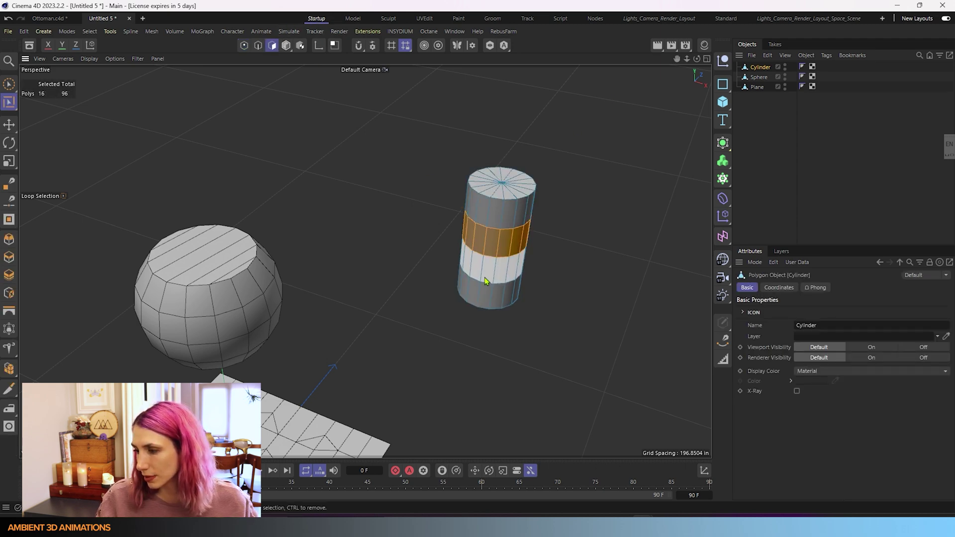
pyautogui.press('Delete')
pyautogui.scroll(3, 518, 220)
pyautogui.scroll(3, 523, 224)
pyautogui.keyDown('alt'); pyautogui.moveTo(523, 224); pyautogui.dragTo(512, 294); pyautogui.keyUp('alt')
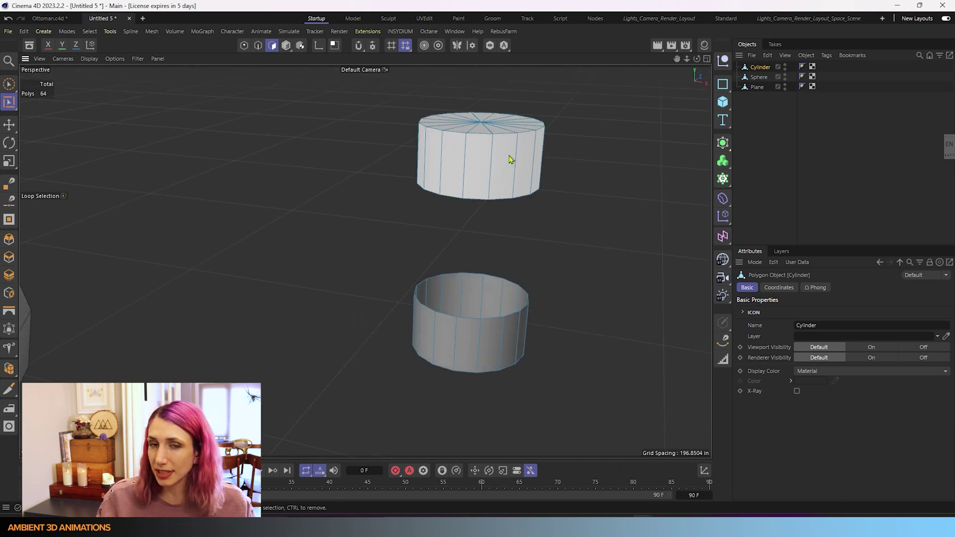
# - Loop-select both facing cylinder rim edges and sew the bottom rim up to the top piece
pyautogui.rightClick(471, 256)
pyautogui.click(500, 284)
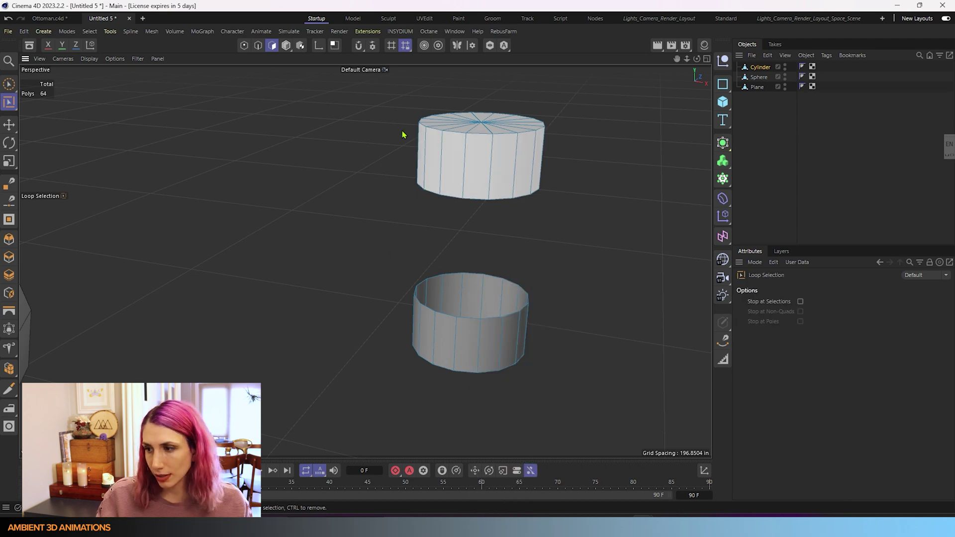
pyautogui.click(258, 46)
pyautogui.click(478, 201)
pyautogui.keyDown('shift'); pyautogui.click(468, 321); pyautogui.keyUp('shift')
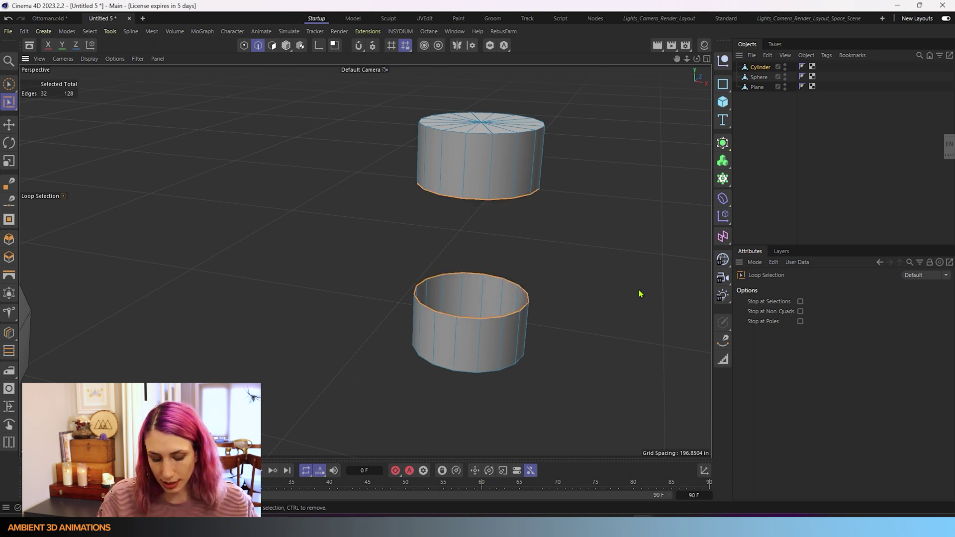
pyautogui.press('m')
pyautogui.press('p')
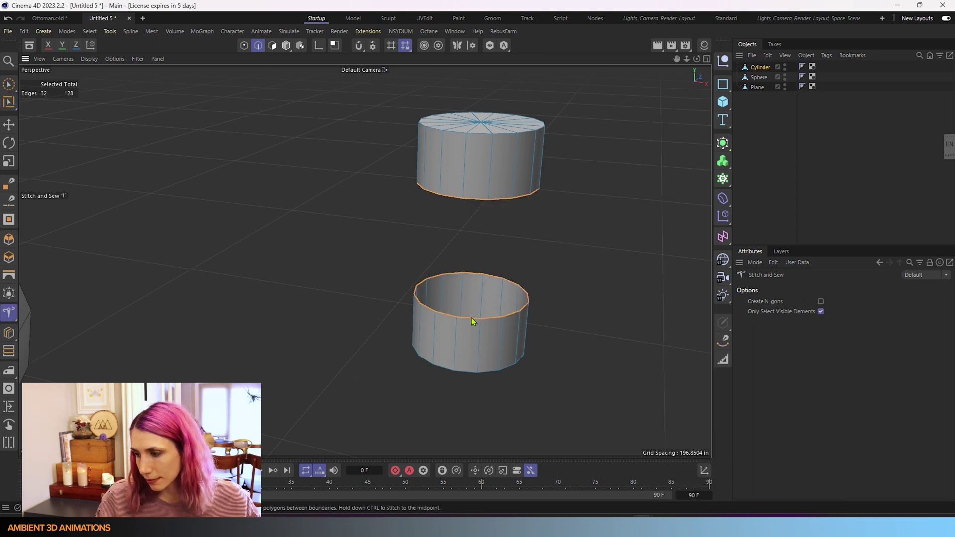
pyautogui.moveTo(456, 319); pyautogui.dragTo(462, 201)
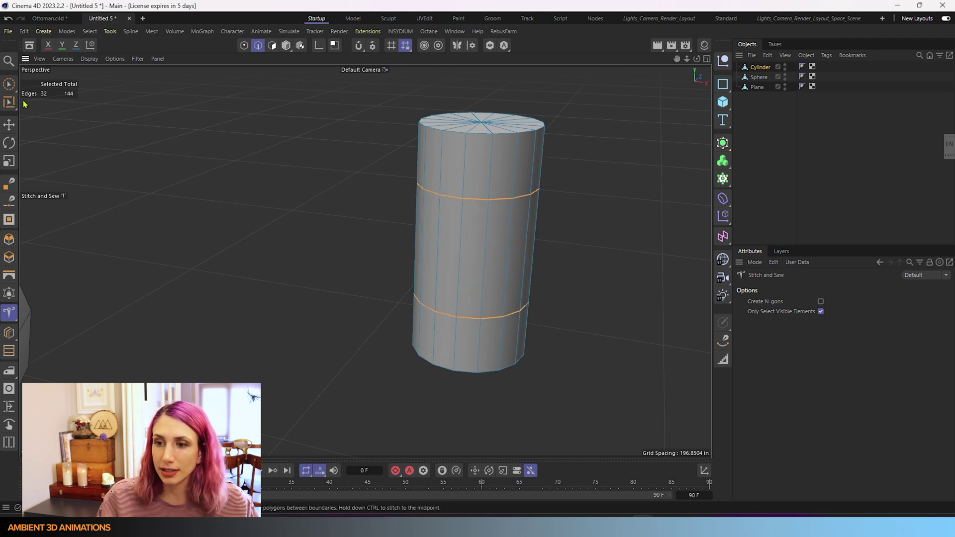
pyautogui.click(9, 84)
pyautogui.scroll(-3, 259, 234)
pyautogui.scroll(-2, 259, 235)
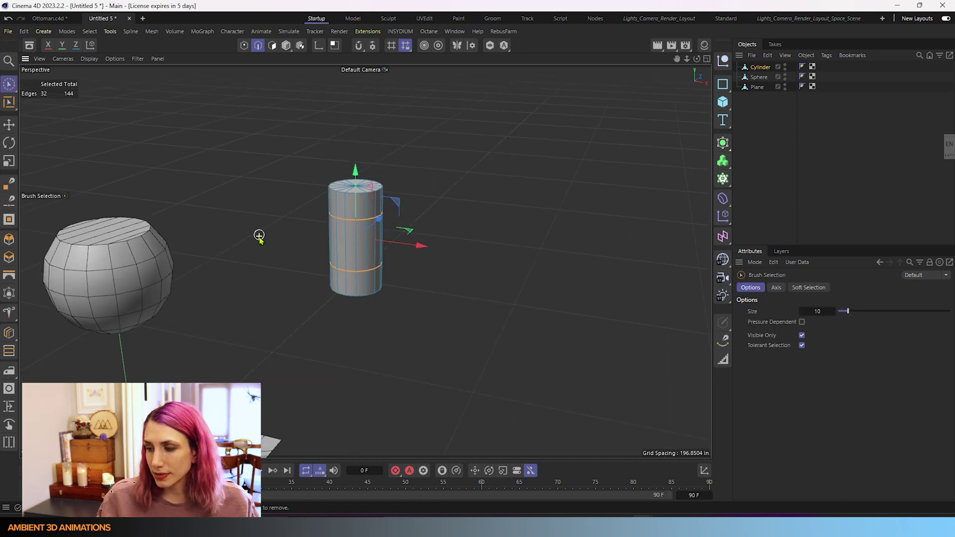
pyautogui.scroll(-2, 259, 235)
pyautogui.scroll(-2, 259, 234)
pyautogui.scroll(-1, 315, 289)
pyautogui.keyDown('alt'); pyautogui.moveTo(314, 288); pyautogui.dragTo(302, 296); pyautogui.keyUp('alt')
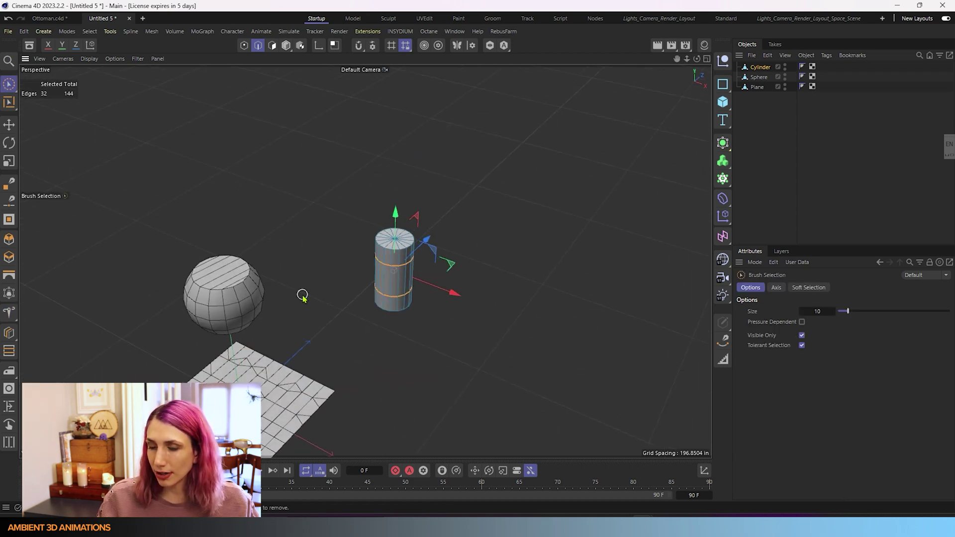